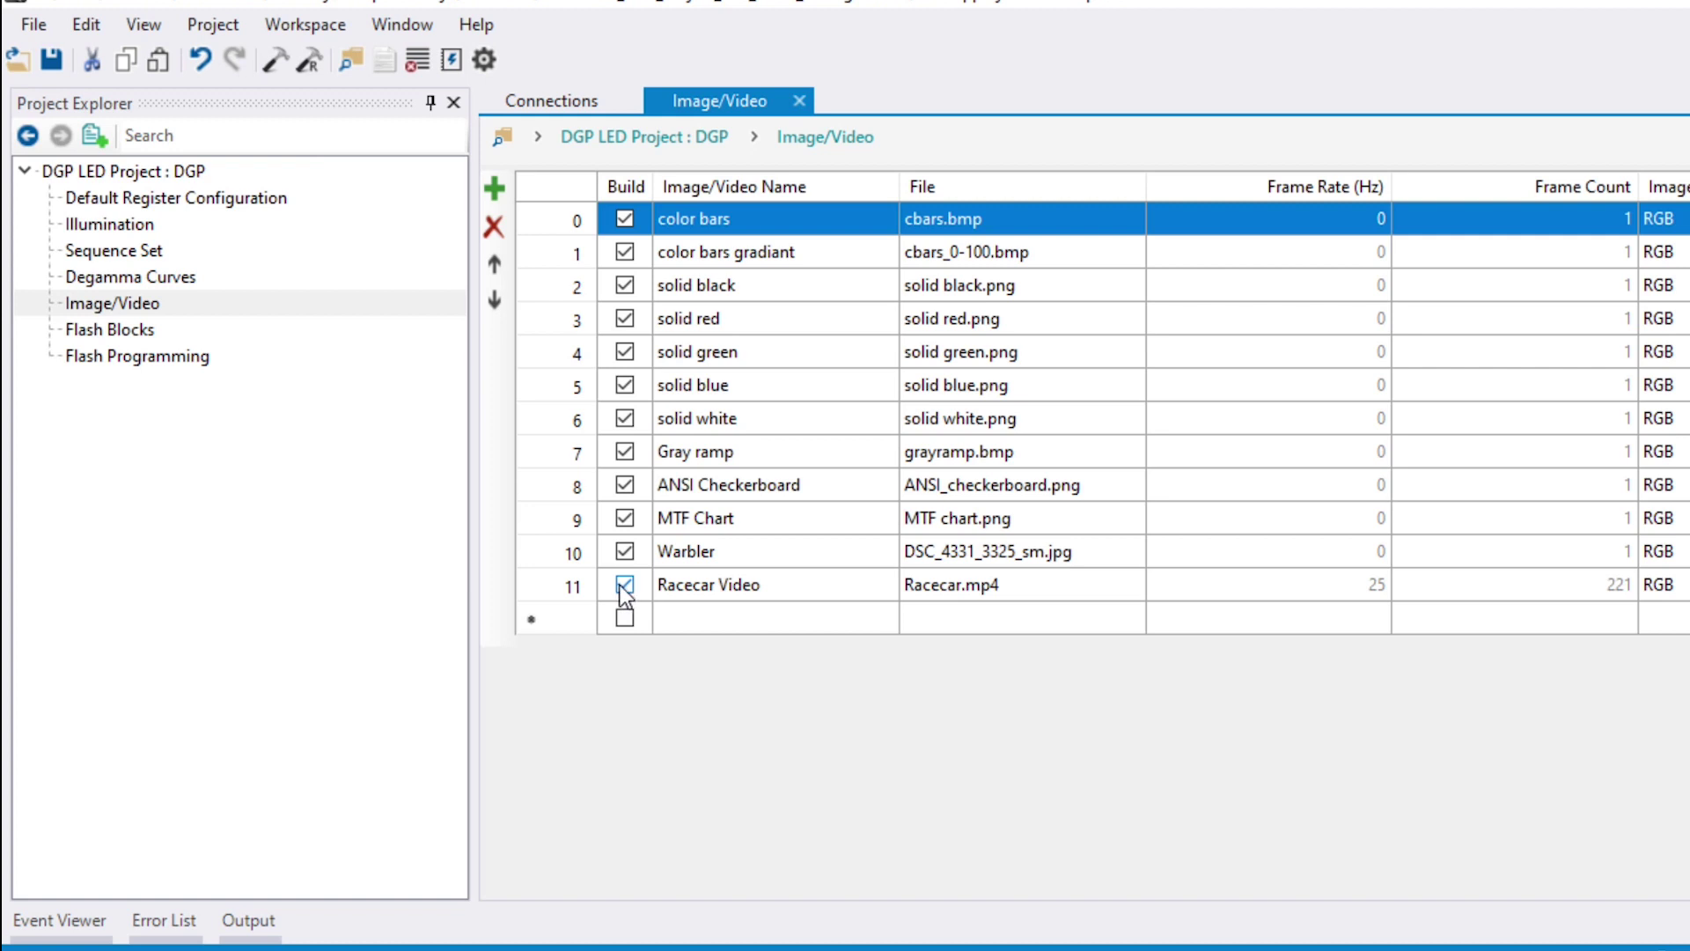
Step: Select FTDI SPI Port 0 for the flash programming interface and connect to it
left_click(139, 359)
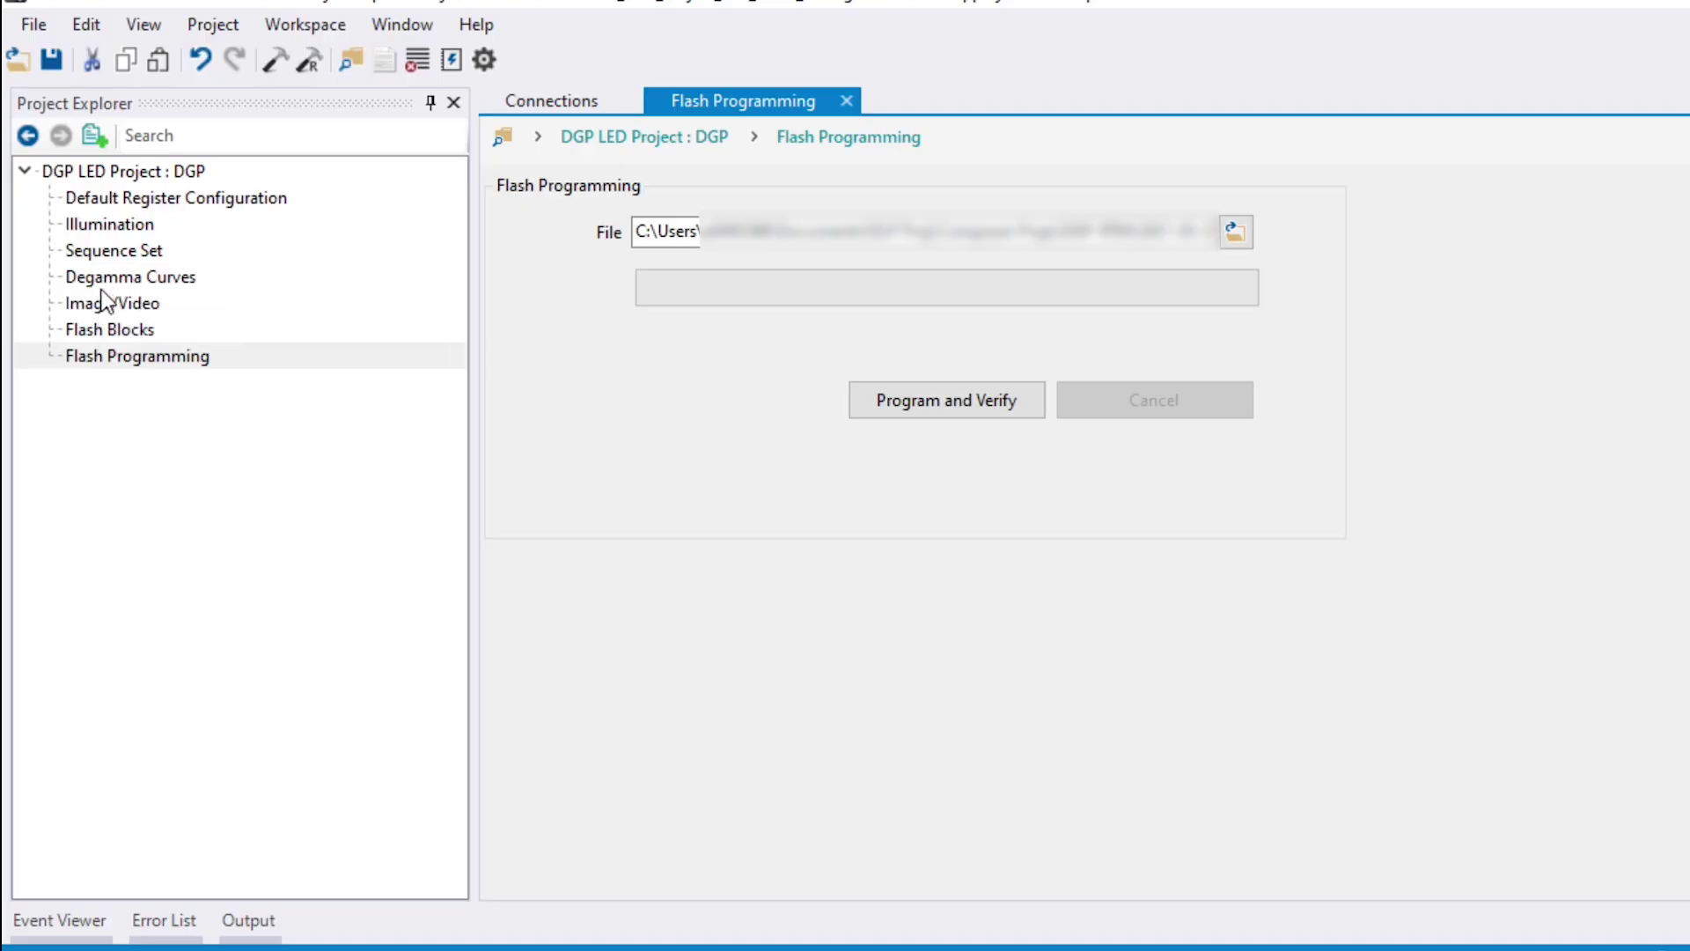
left_click(540, 102)
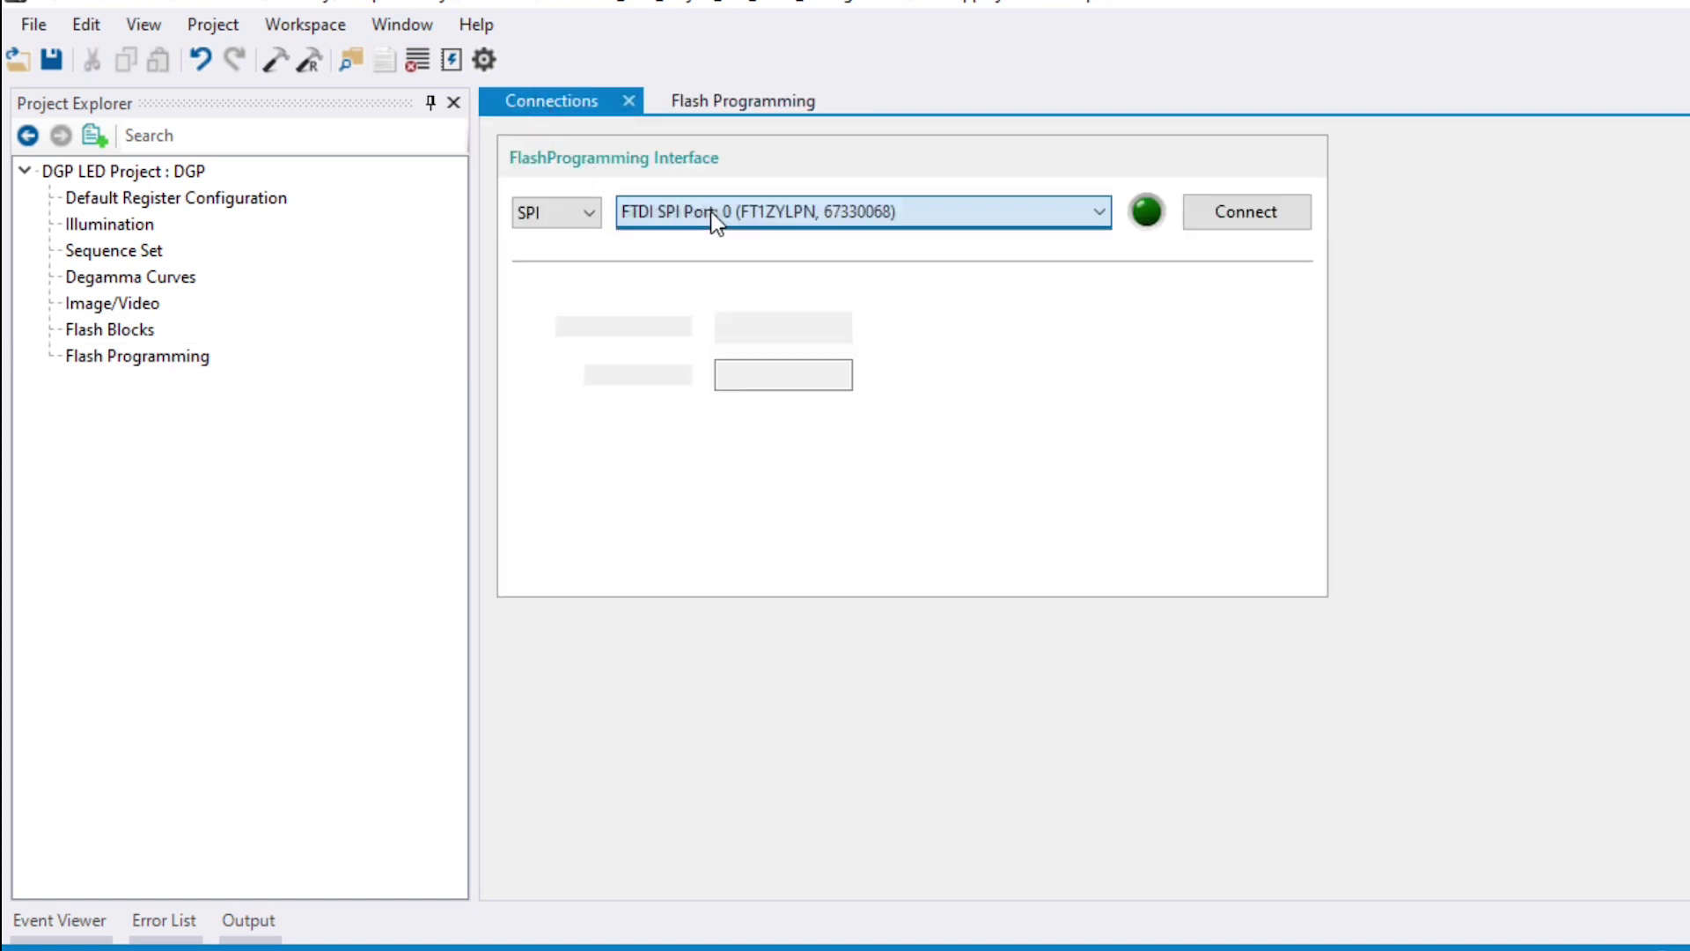
left_click(710, 212)
left_click(722, 240)
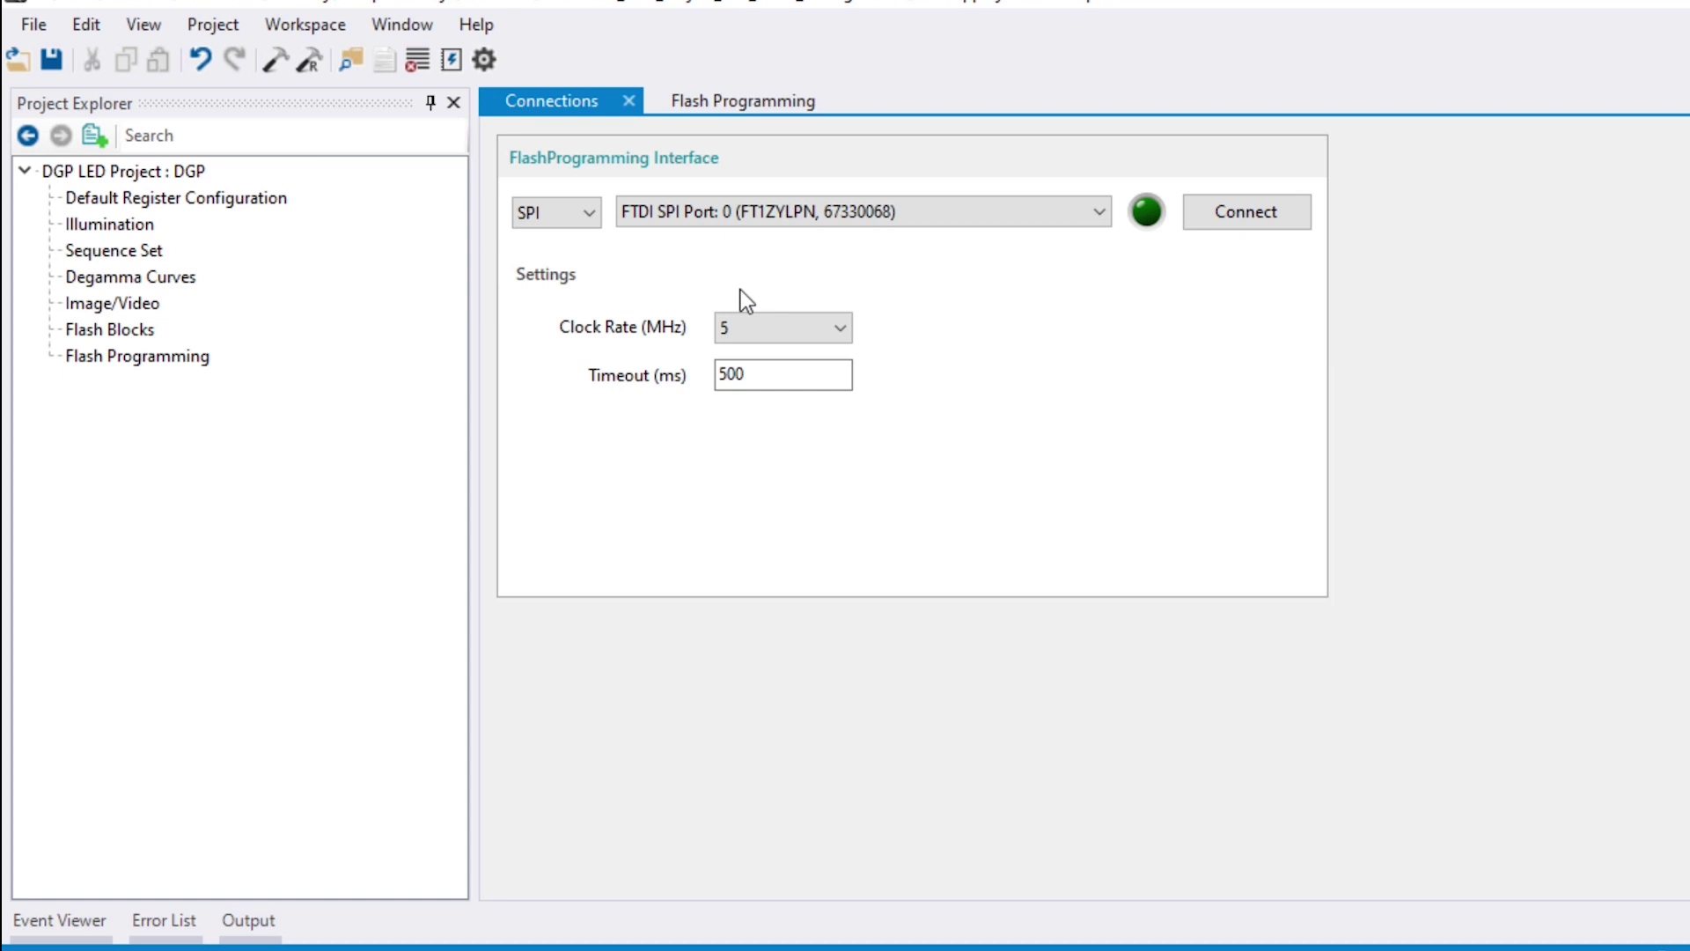
left_click(1213, 219)
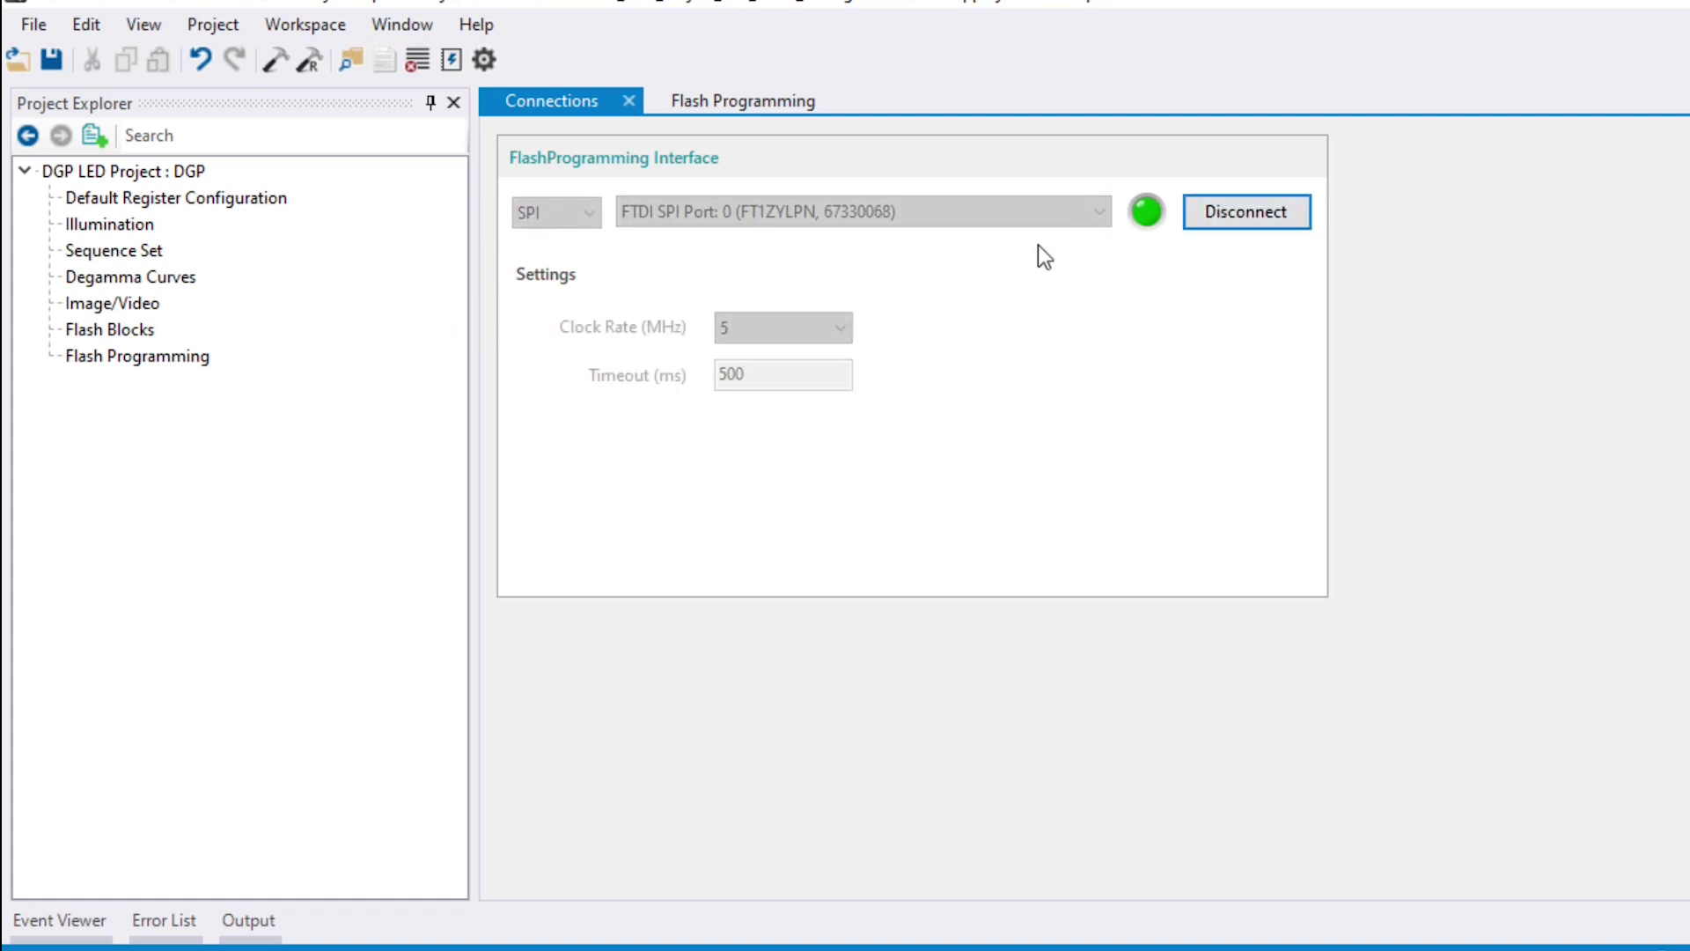
Step: Exclude the Racecar Video entry from the image/video build and rebuild the project
double_click(98, 302)
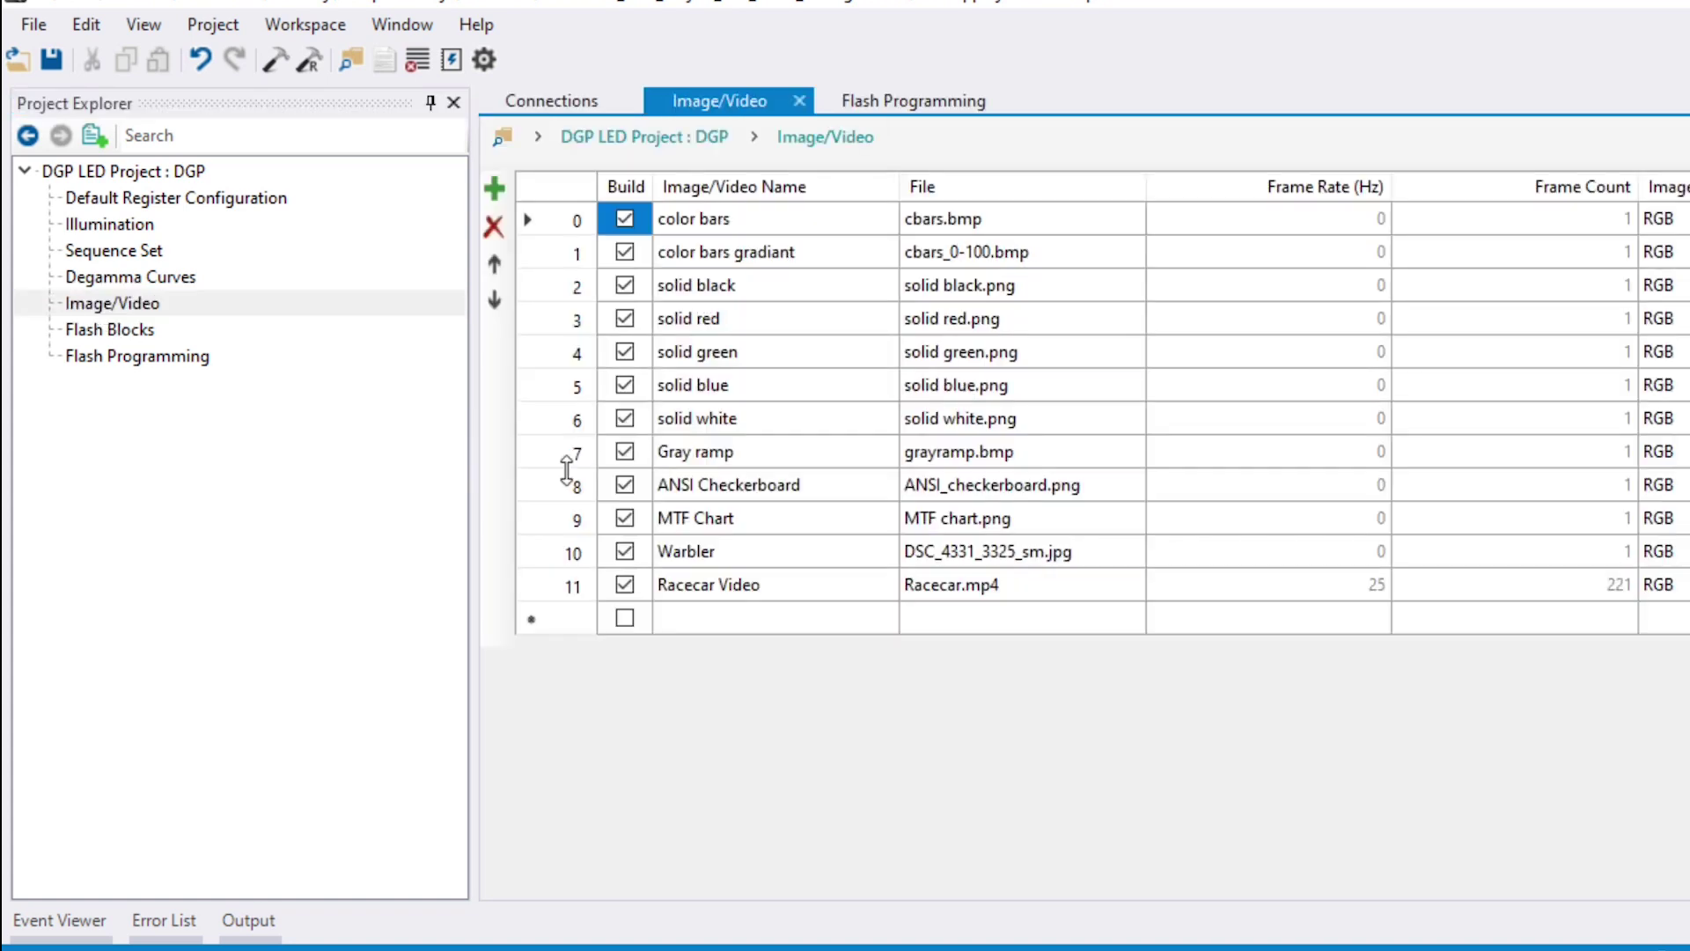
left_click(623, 584)
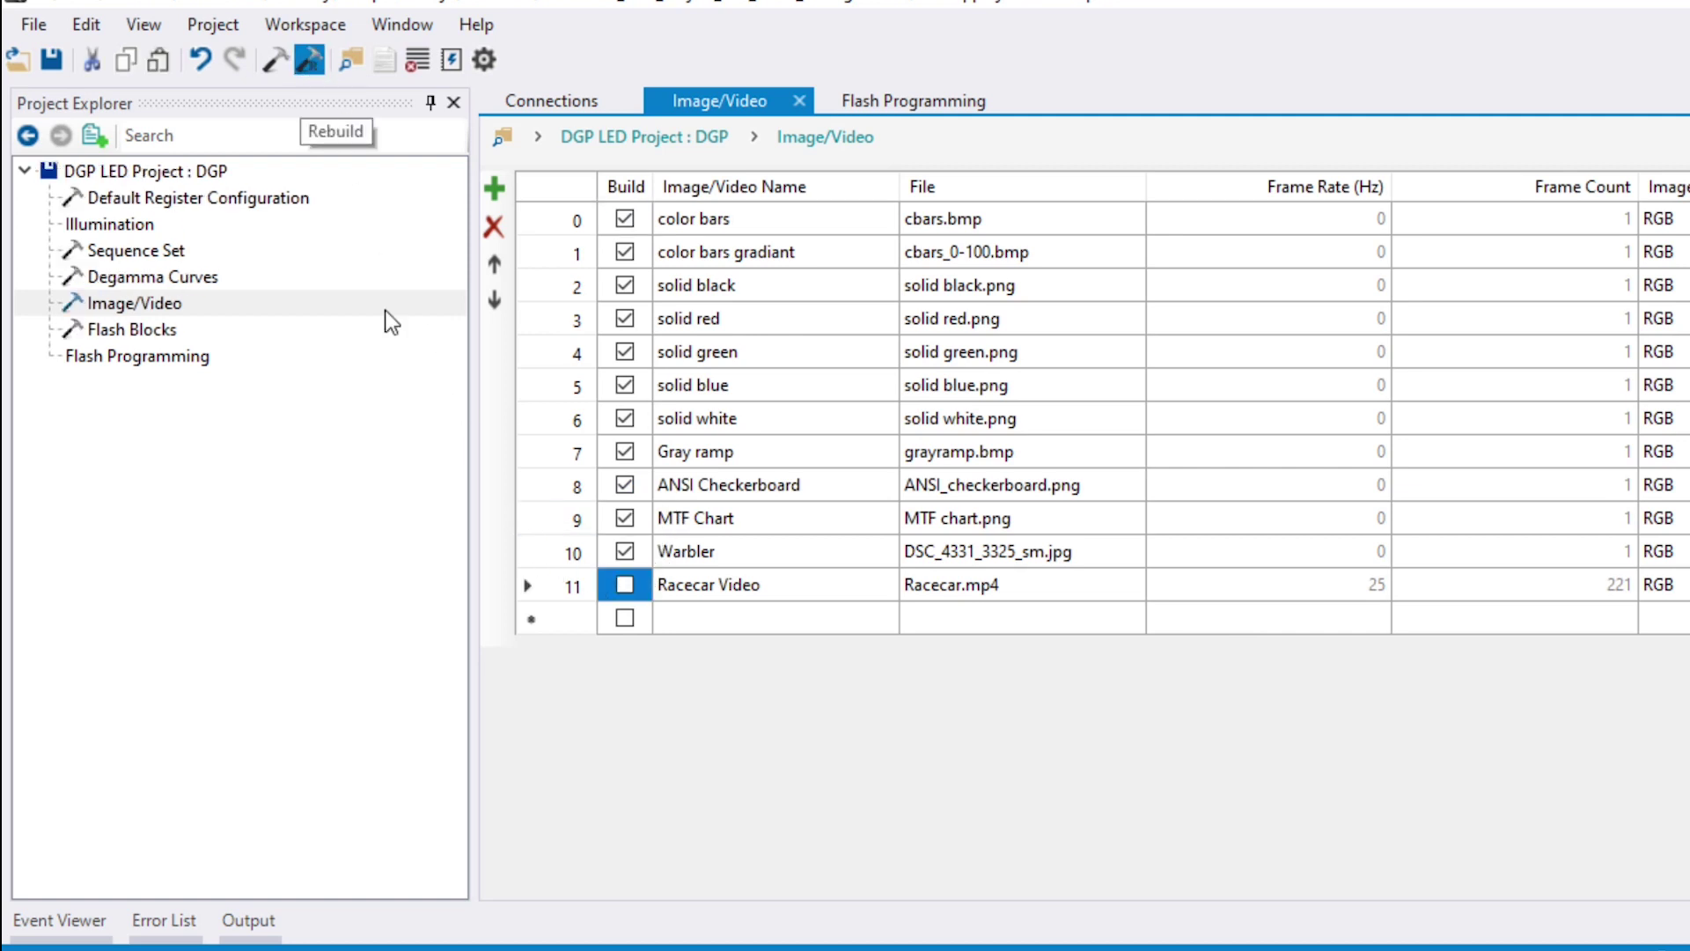
Step: Open the build log from the project's Build folder and look up the image start addresses
key("alt+Tab")
left_click(145, 308)
double_click(392, 167)
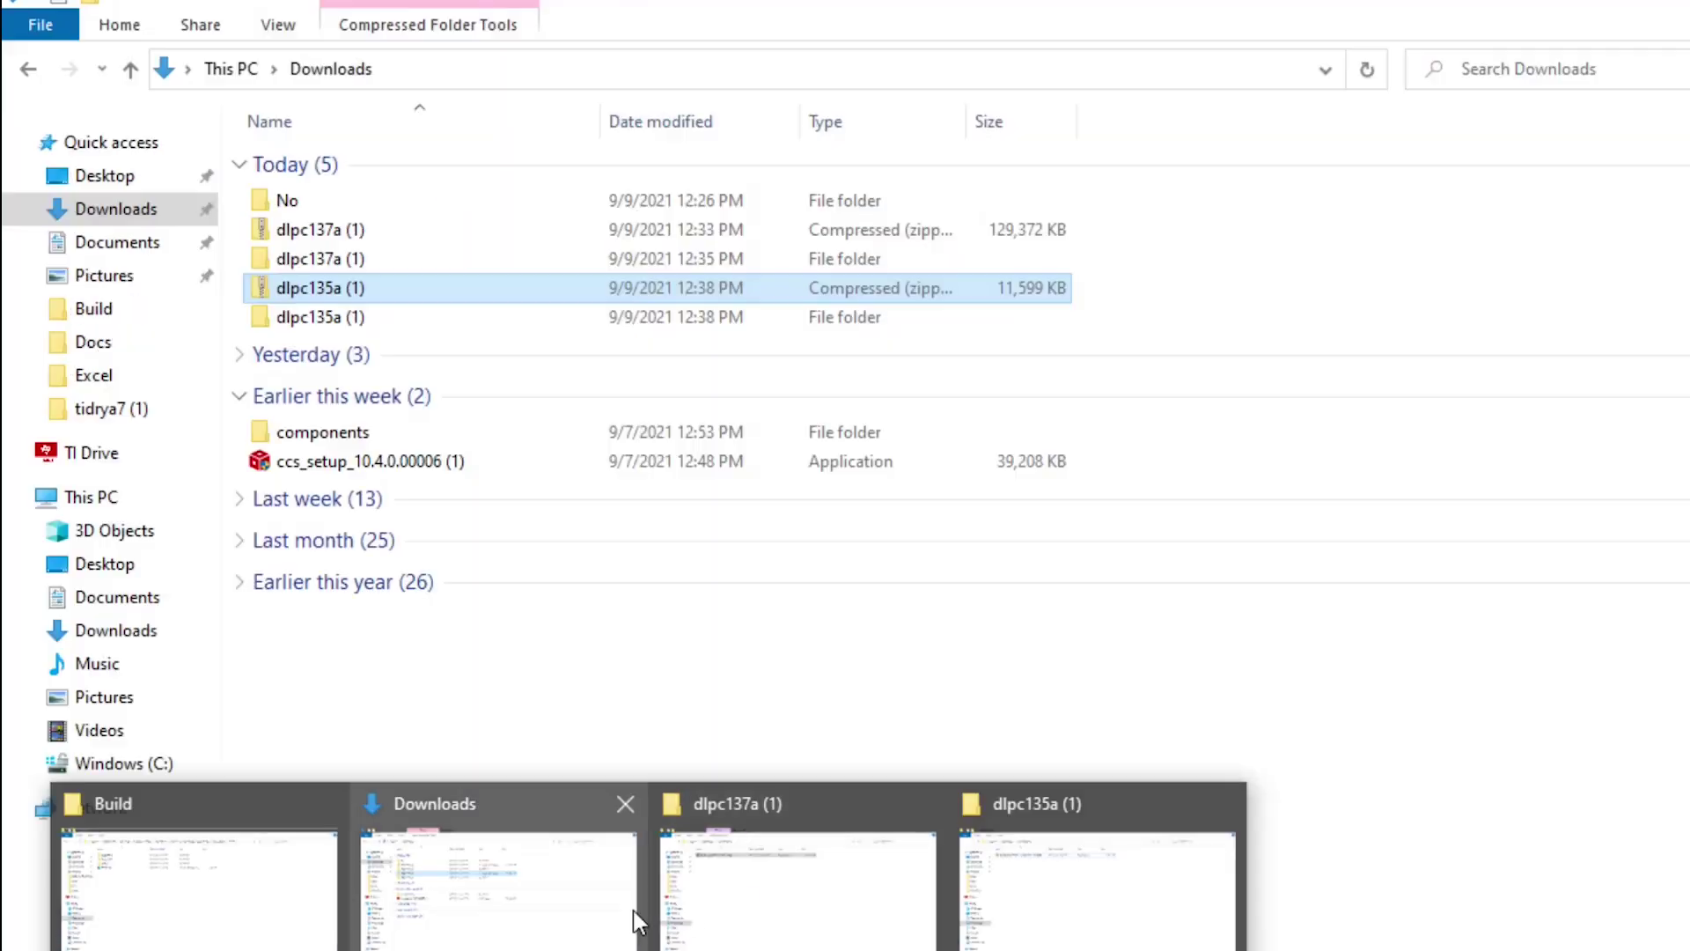
left_click(207, 885)
left_click(337, 250)
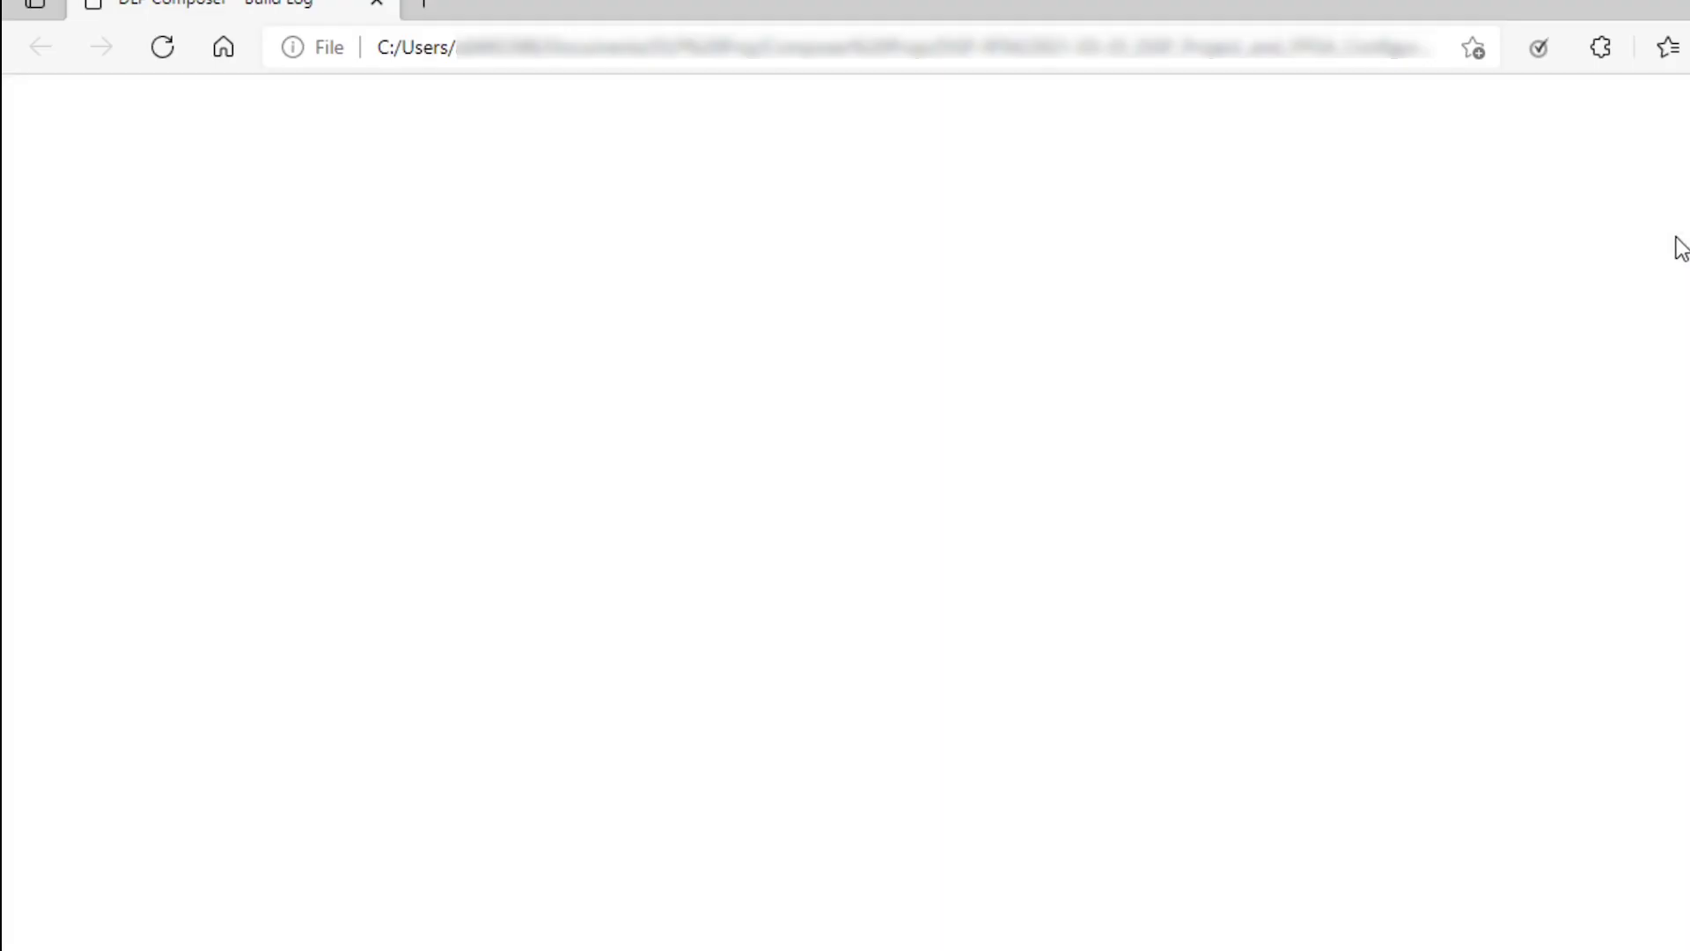
scroll(1448, 739, "down", 20)
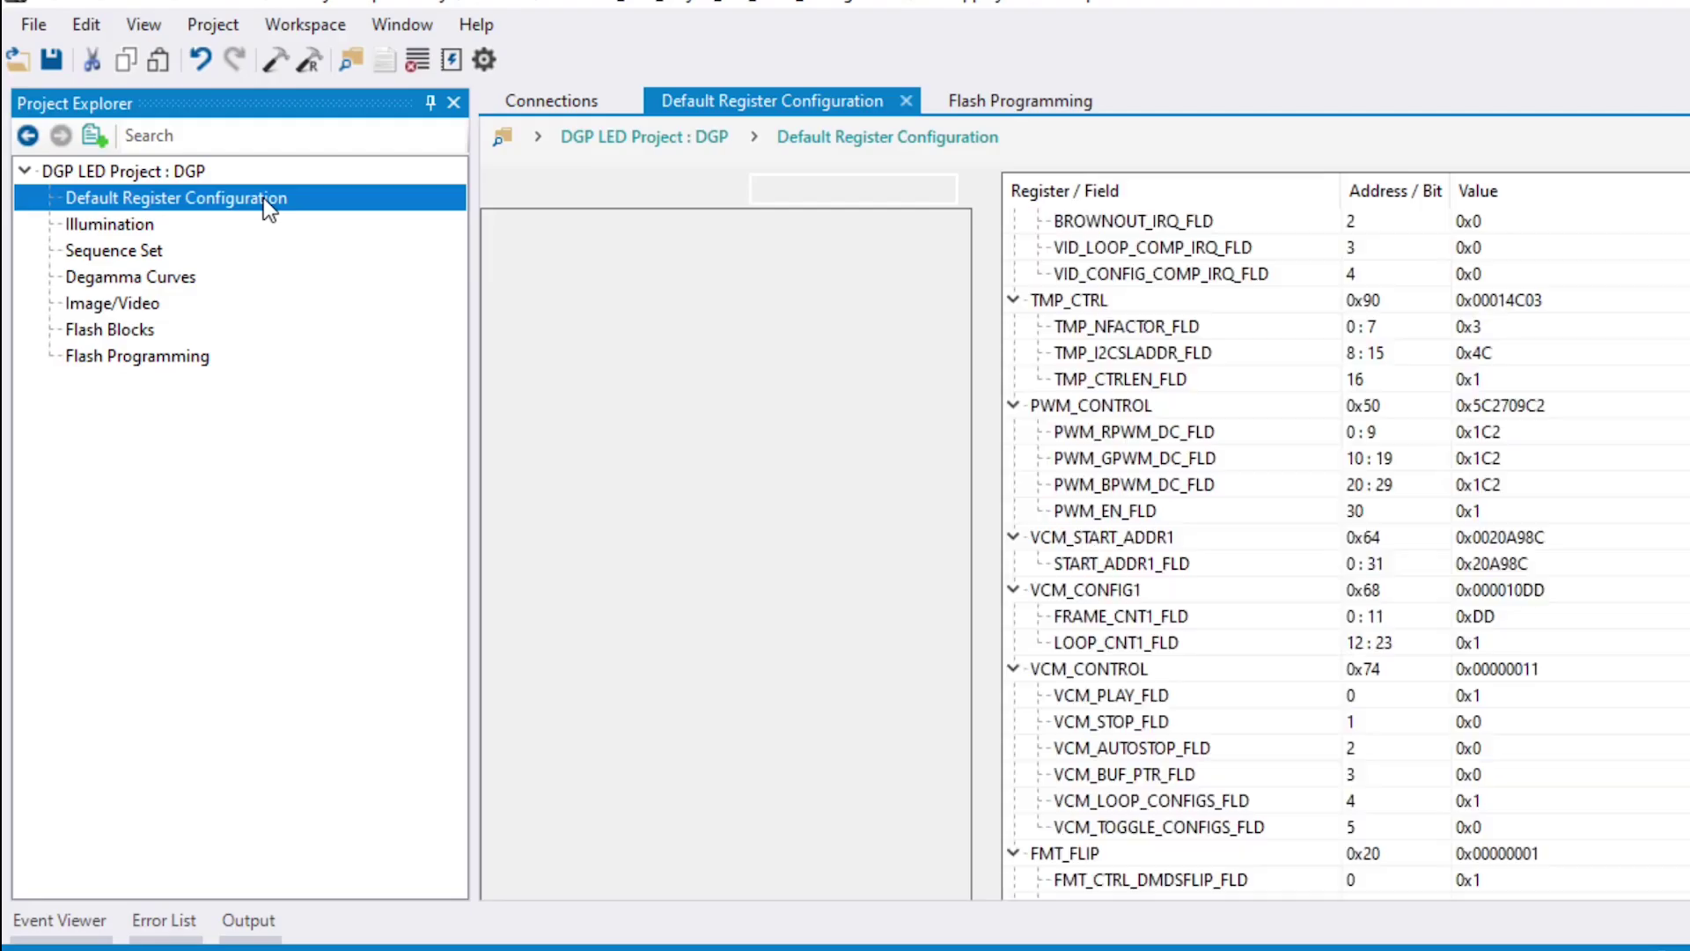
Step: In the default register configuration, set START_ADDR1_FLD of VCM_START_ADDR1 to 0x1A2278
left_click(262, 197)
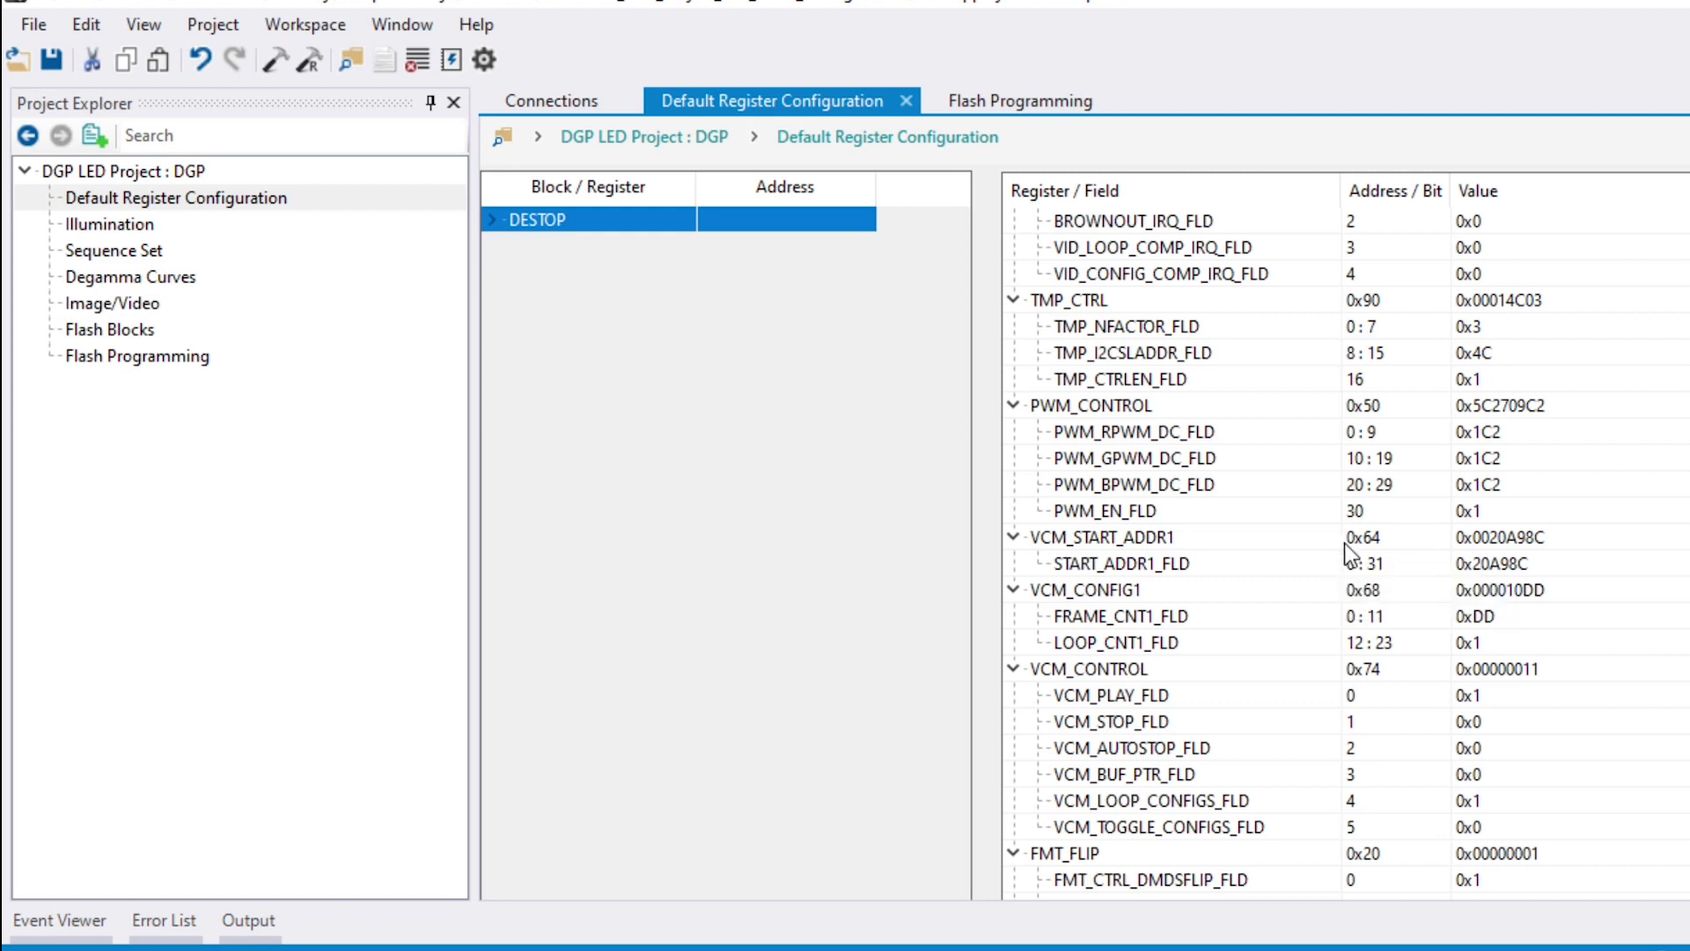
double_click(1534, 560)
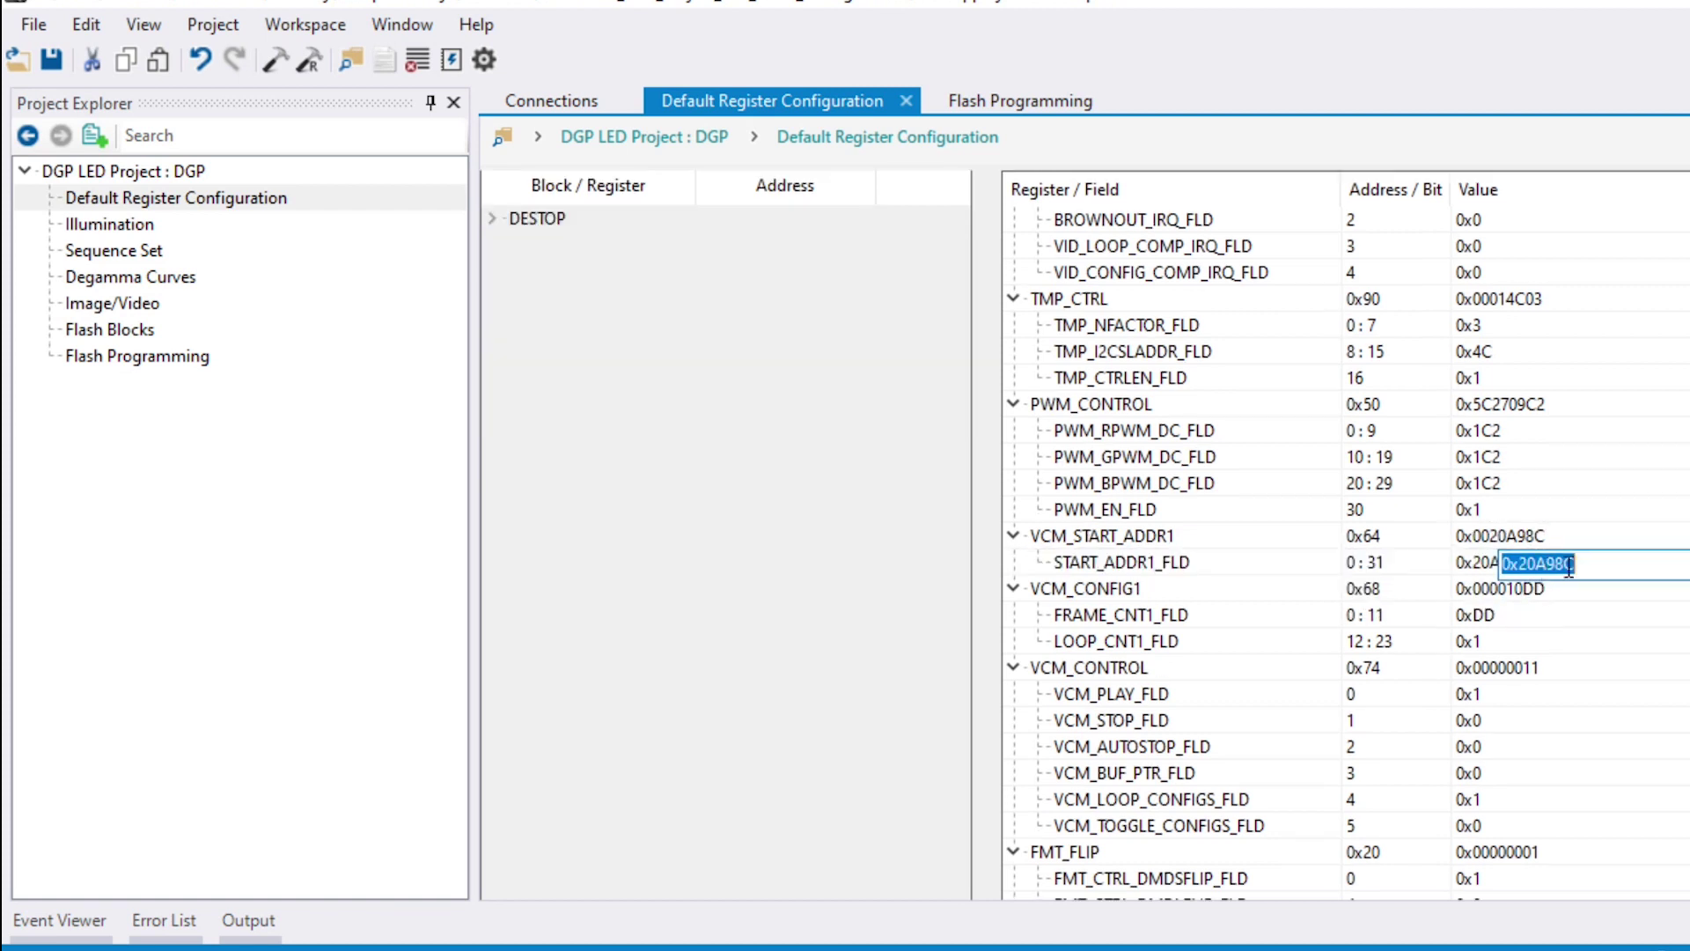
left_click(1641, 553)
key("BackSpace")
key("BackSpace")
key("BackSpace")
key("BackSpace")
key("BackSpace")
key("BackSpace")
type("1A2278")
Step: Set FRAME_CNT1_FLD of VCM_CONFIG1 to 0x1 and rebuild the project
key("Tab")
key("BackSpace")
key("BackSpace")
type("1")
left_click(117, 419)
left_click(306, 60)
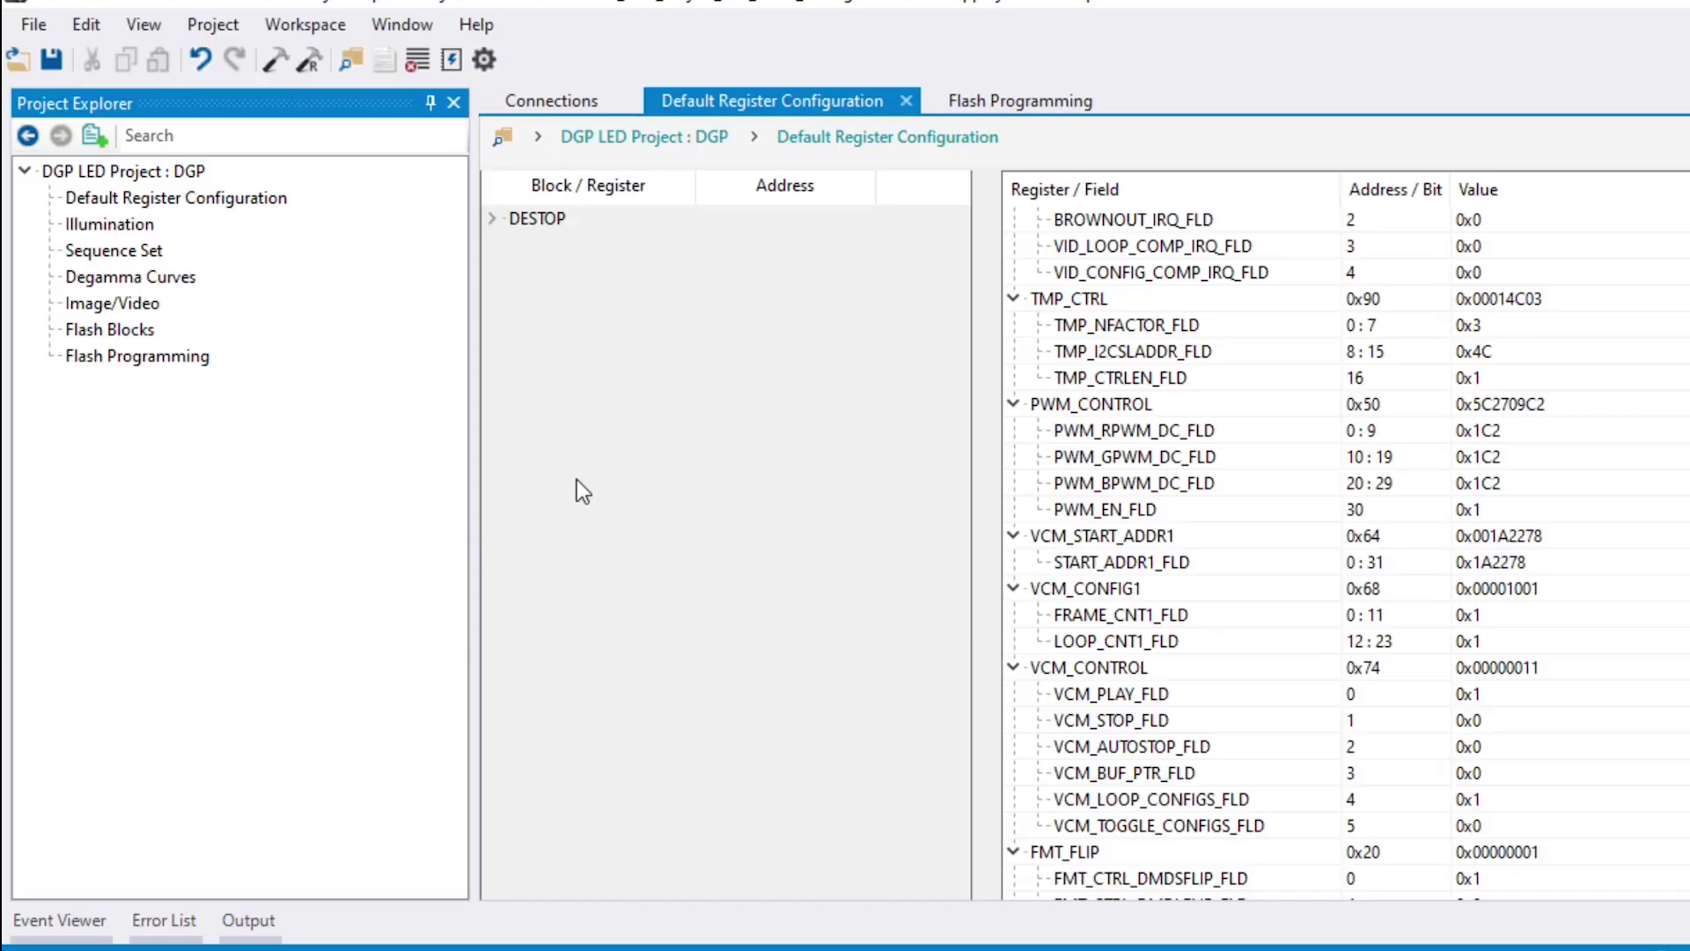
Step: Program and verify FlashImage.img on the flash, and disconnect the flash programming interface
double_click(177, 357)
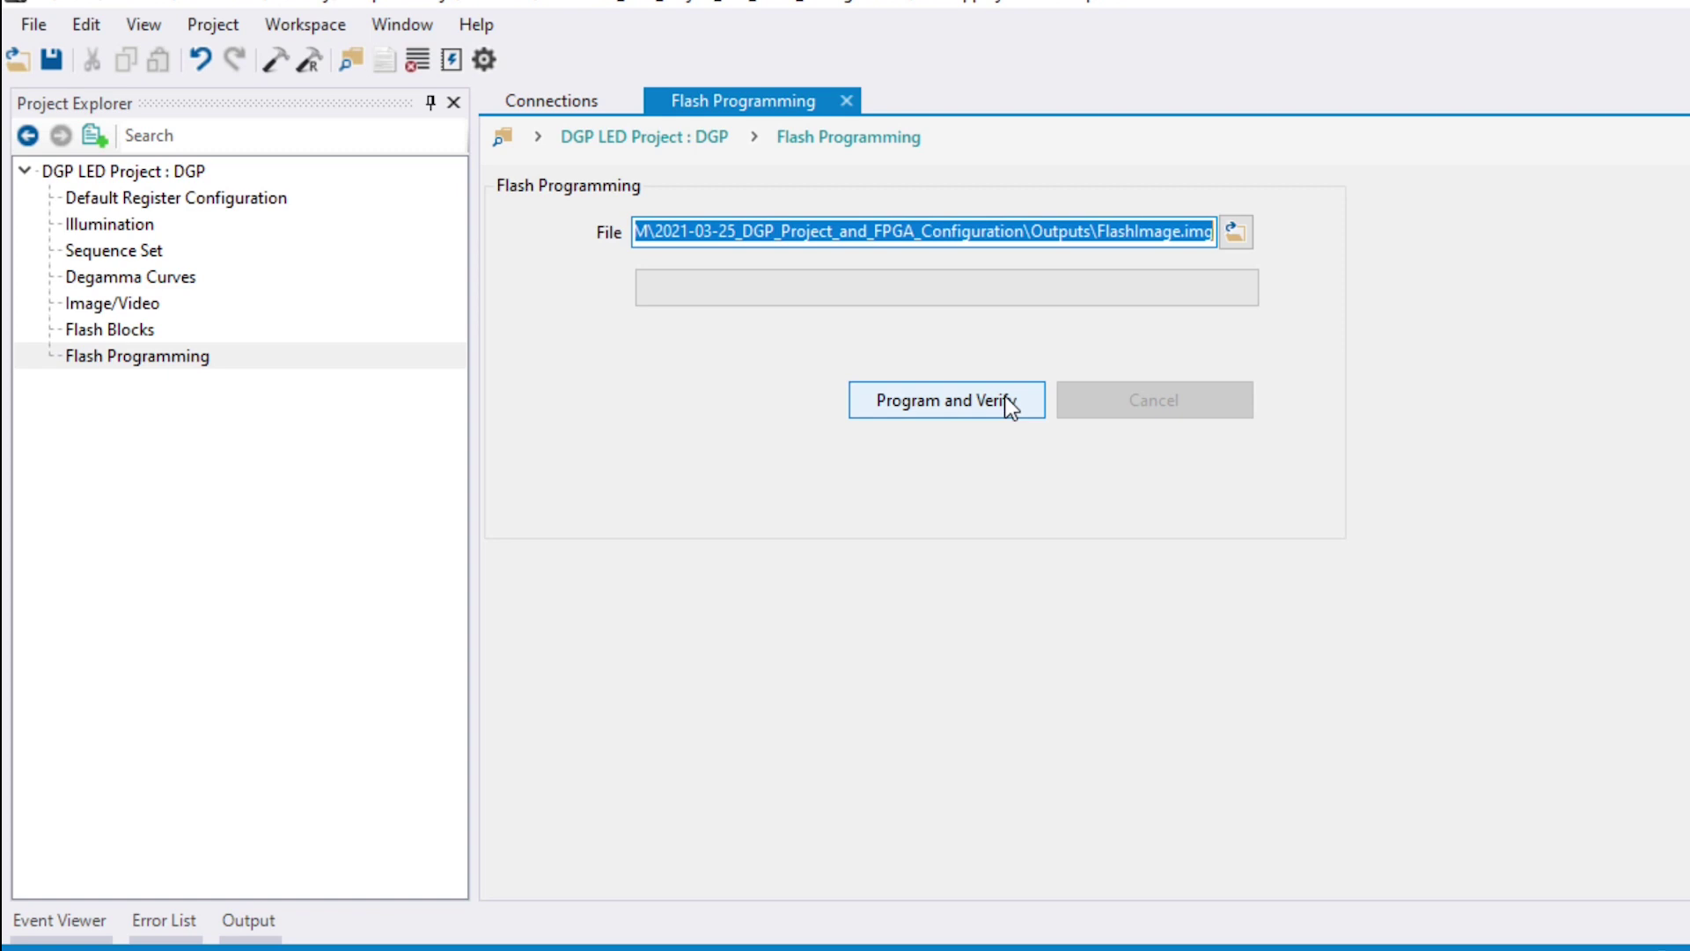
left_click(1005, 398)
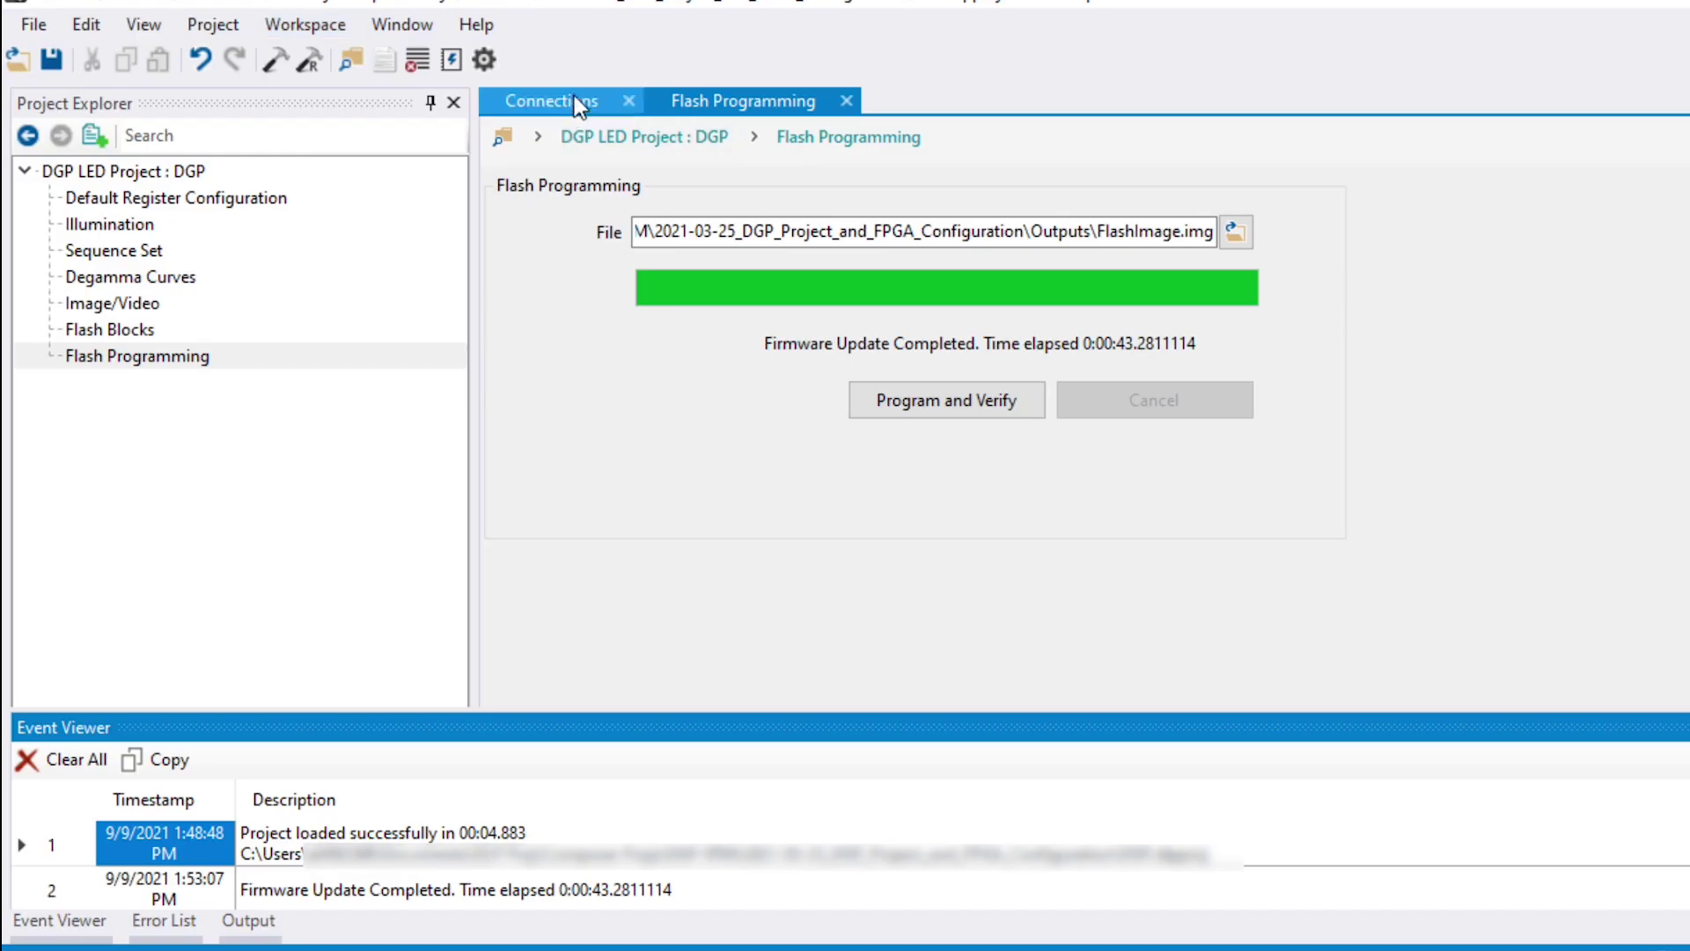
left_click(564, 95)
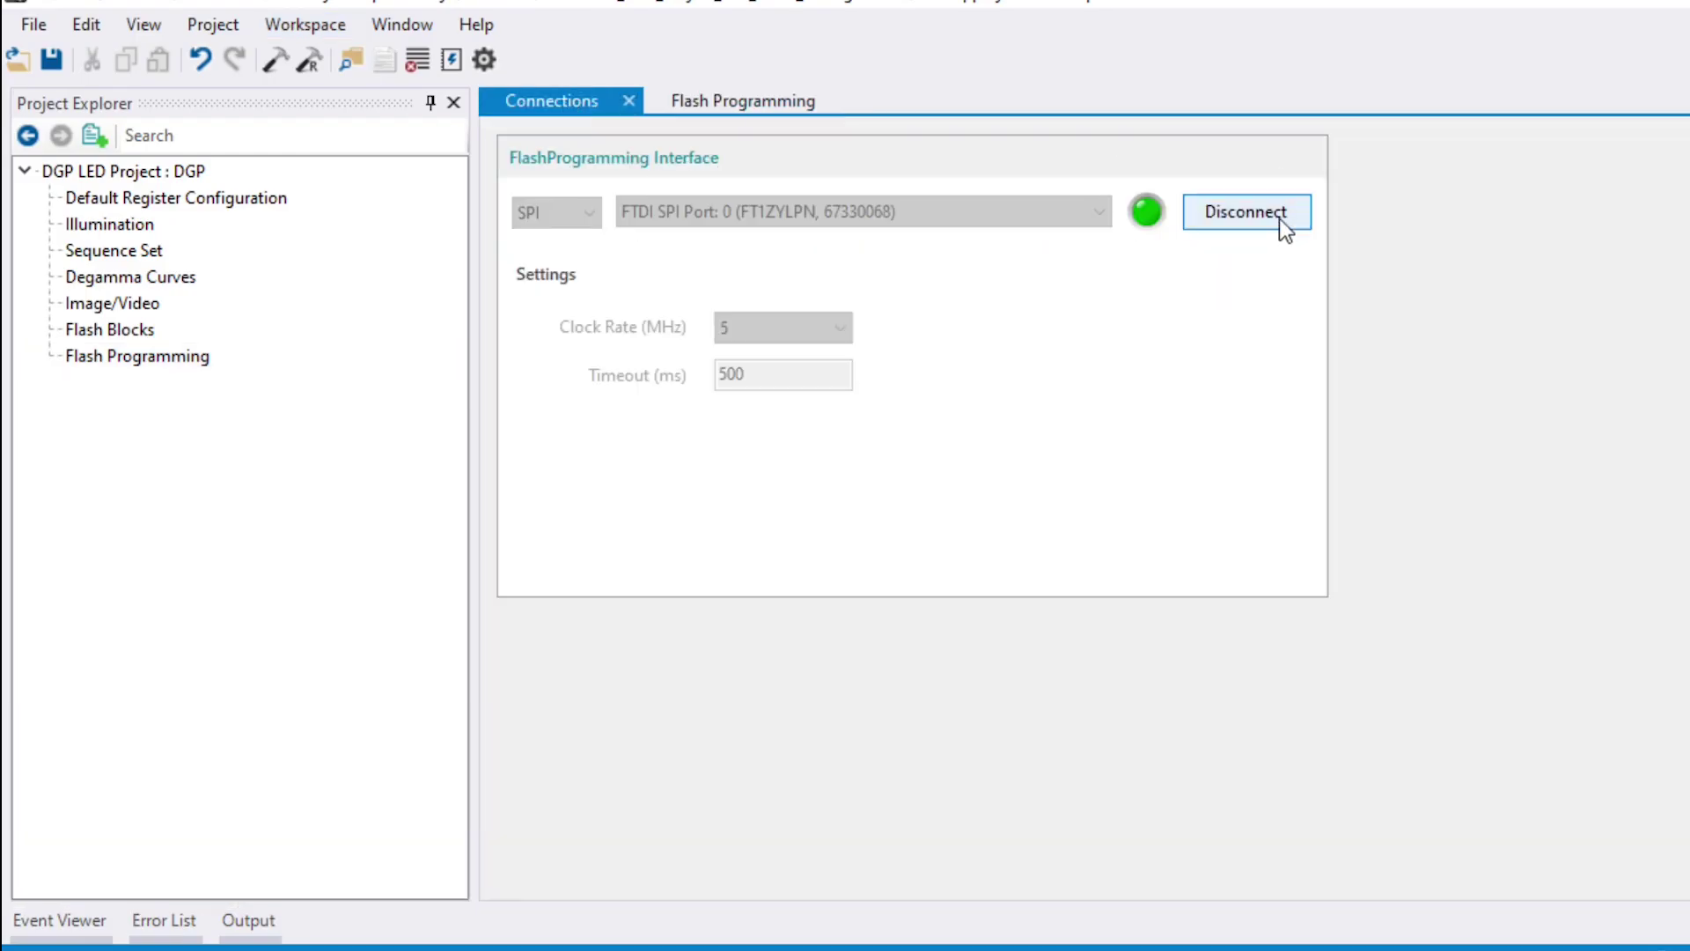
left_click(1280, 216)
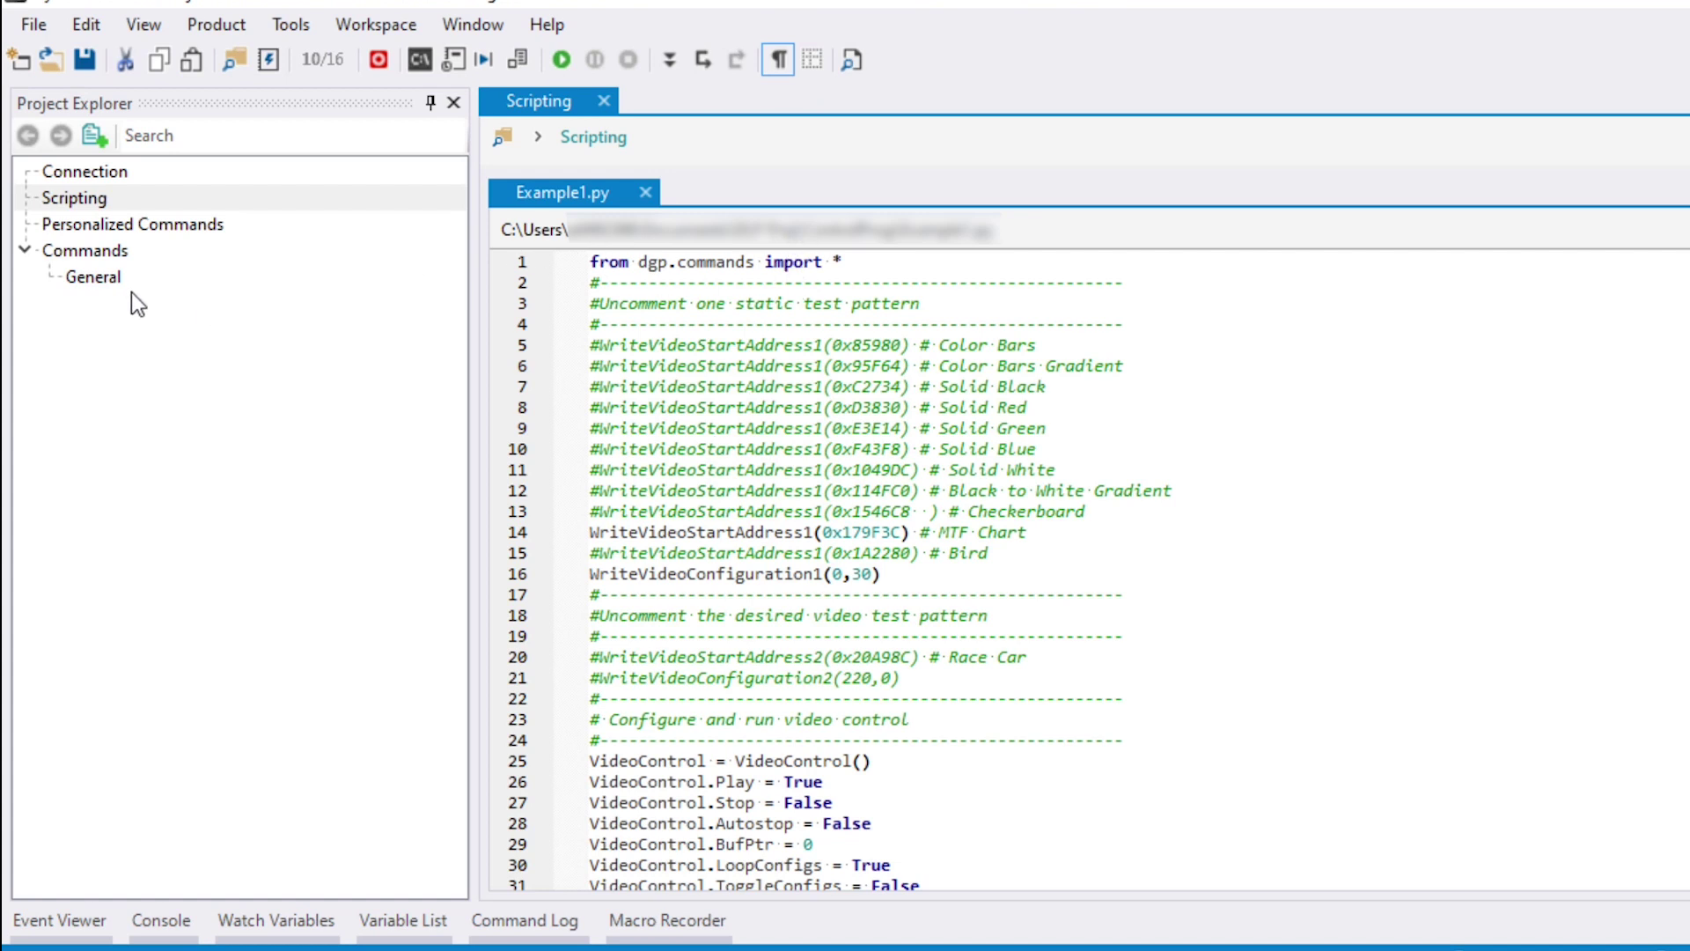
Step: Switch to the DLP control program and connect its command interface through FTDI SPI Port 0
left_click(92, 169)
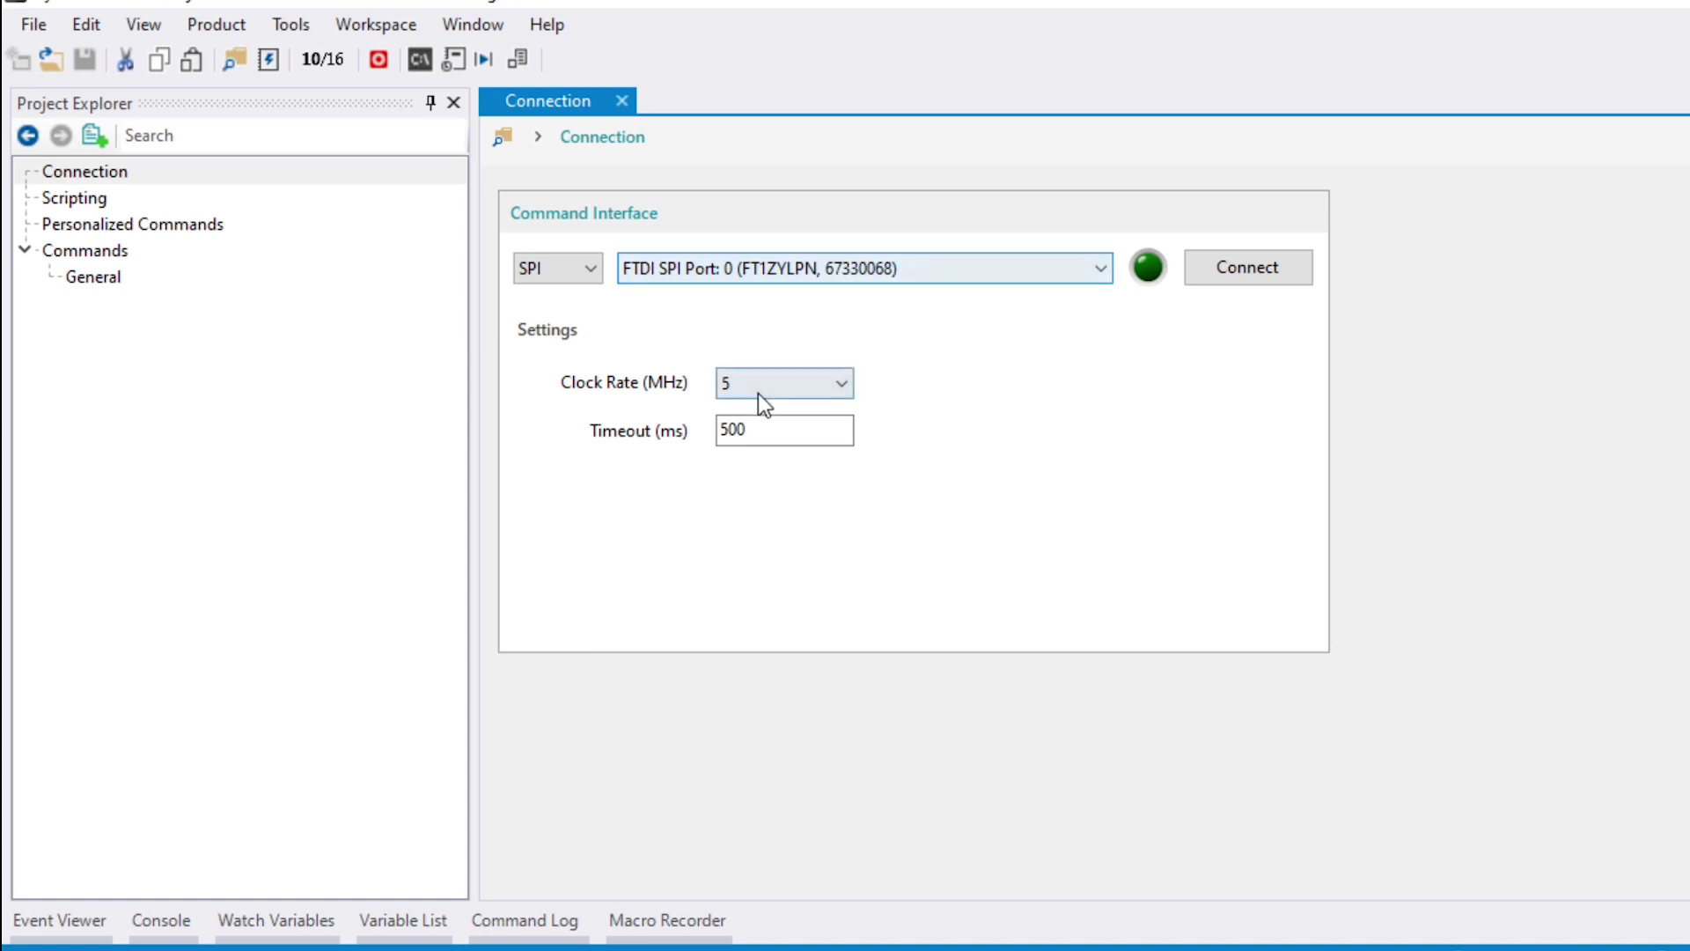
left_click(1264, 269)
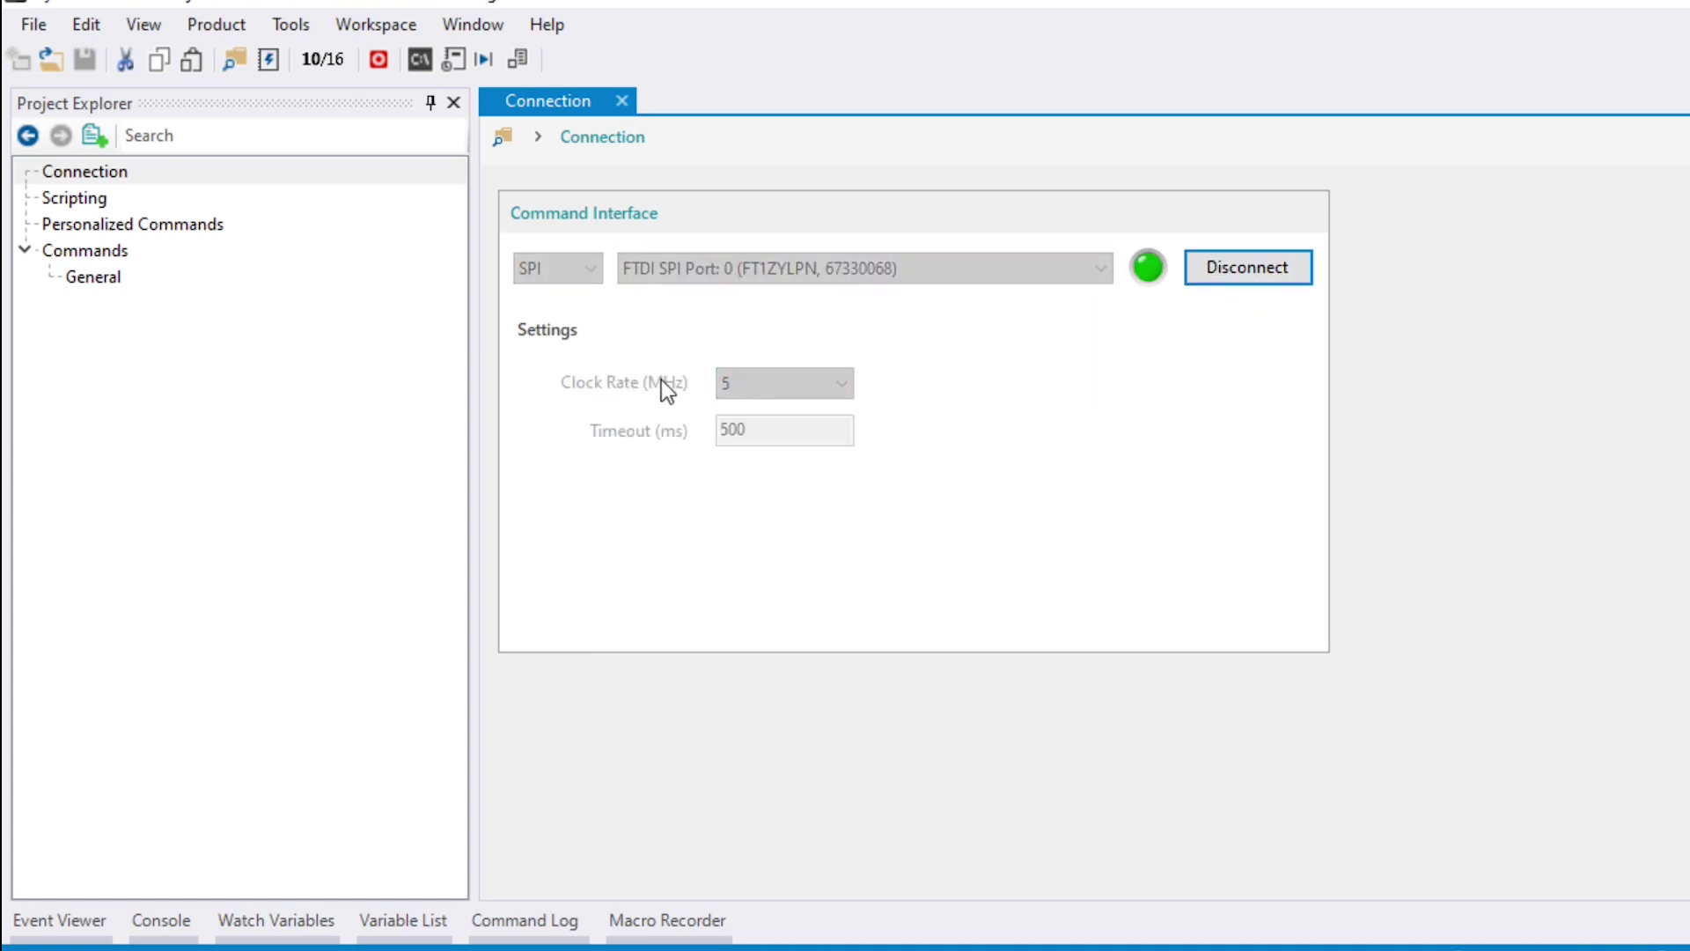
Step: Review the Example1.py script and the general commands, from the FPGA interrupt settings to the remote temperature channel
left_click(90, 198)
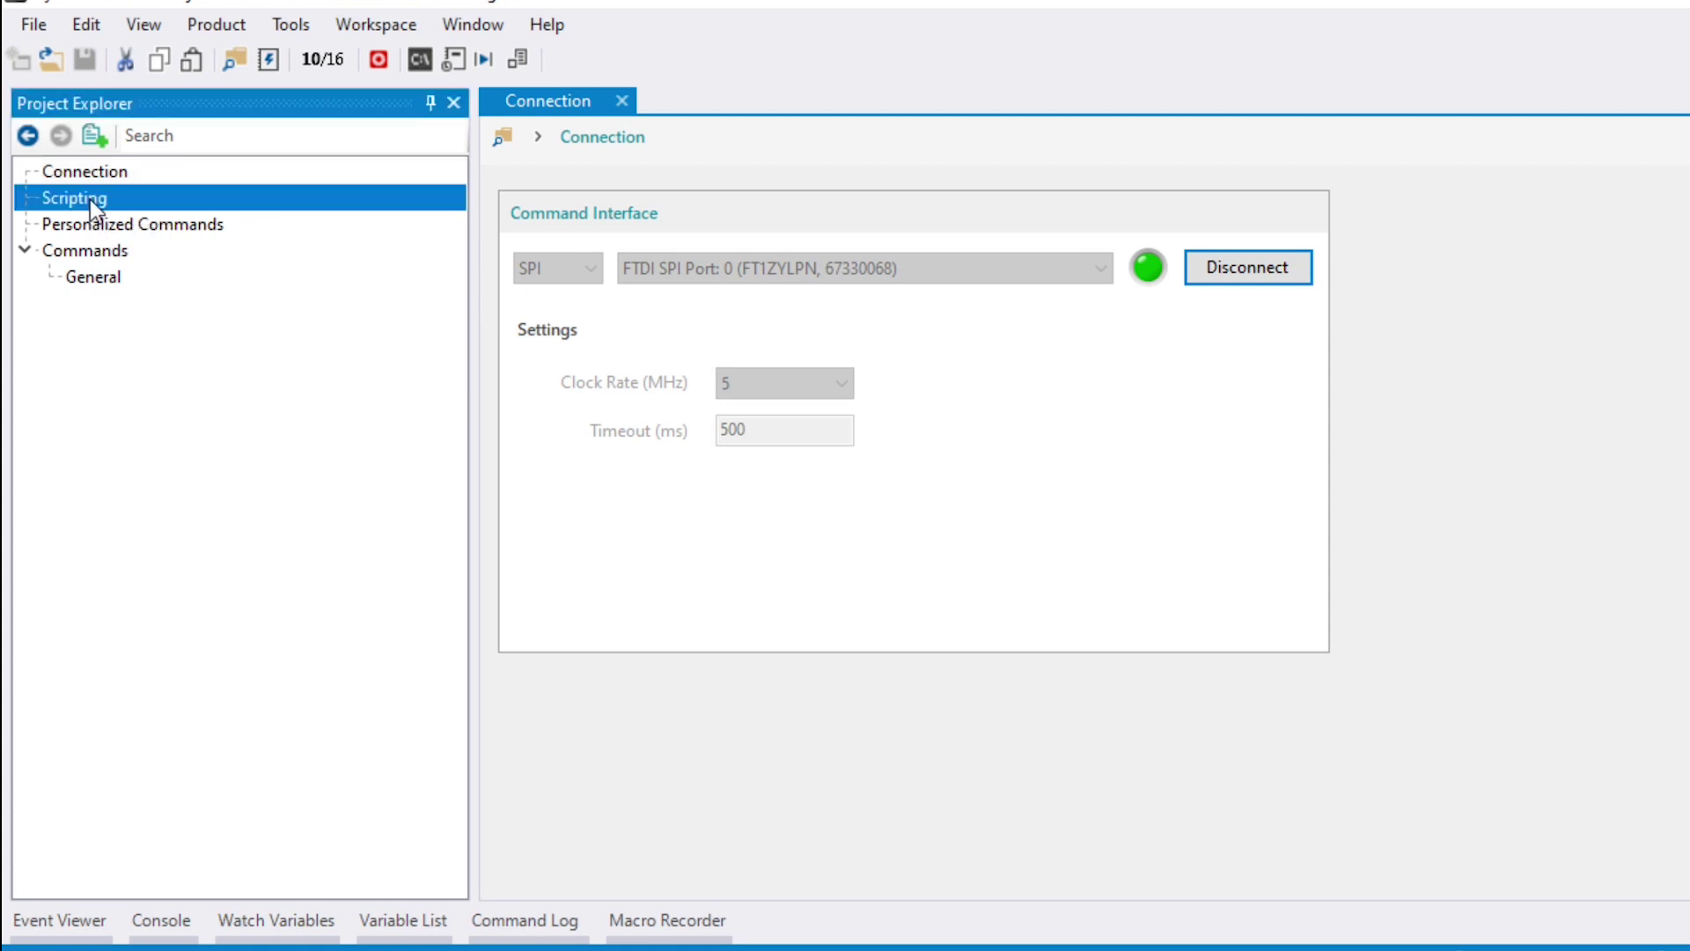
scroll(847, 525, "down", 1)
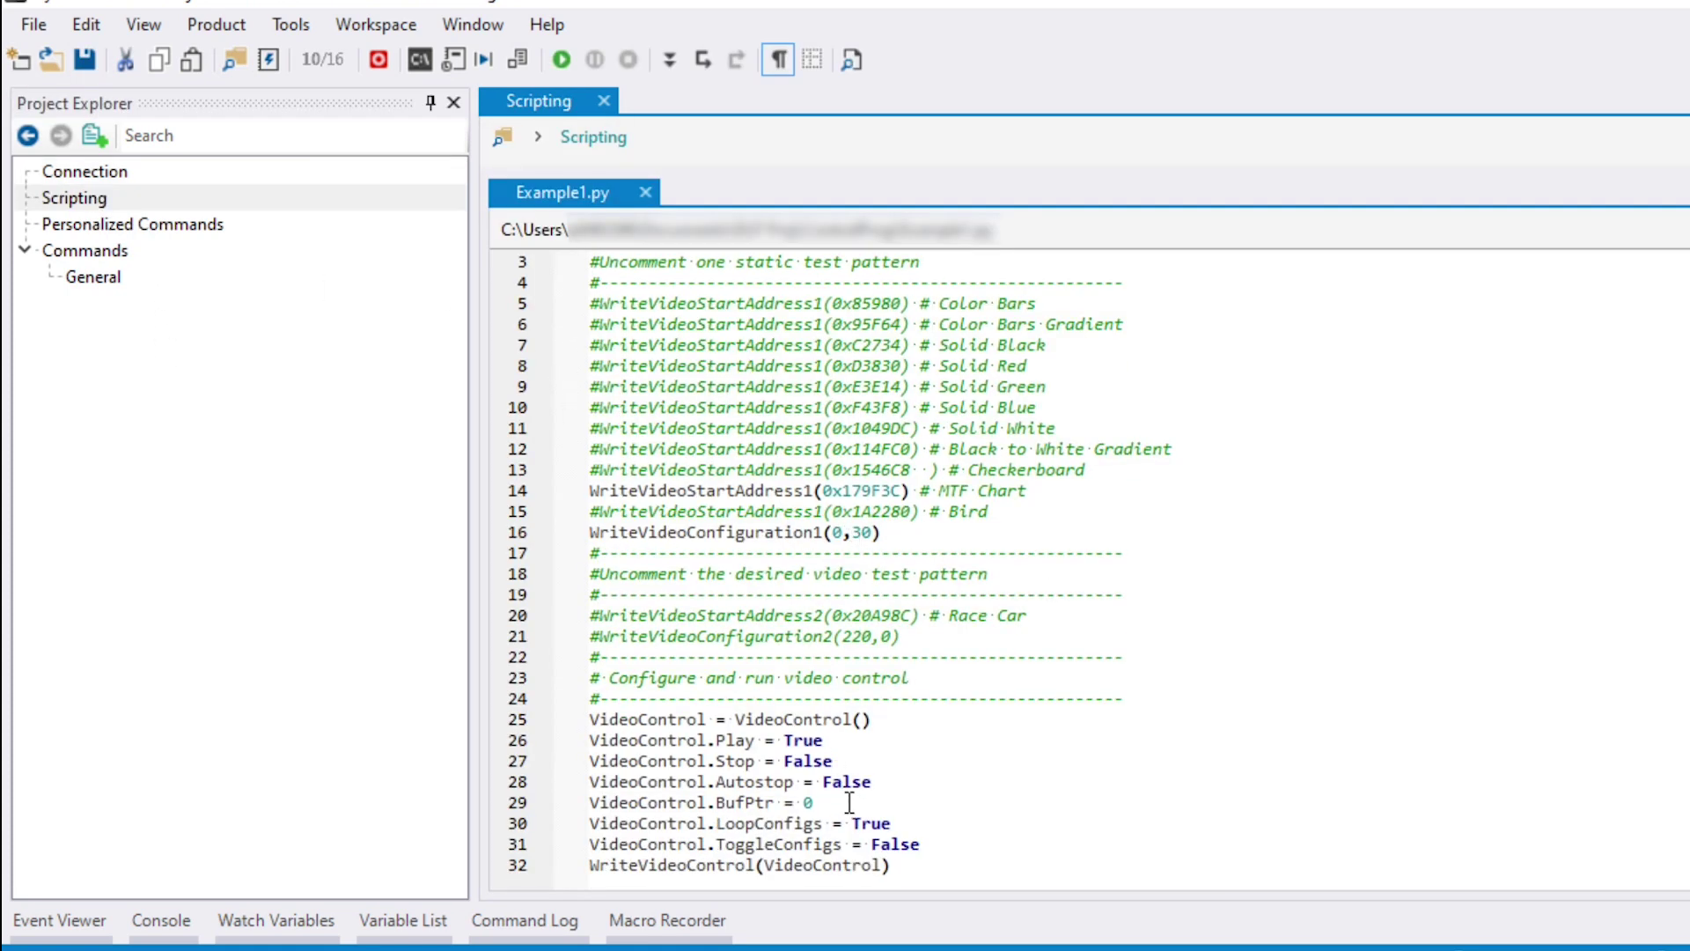
scroll(852, 803, "up", 1)
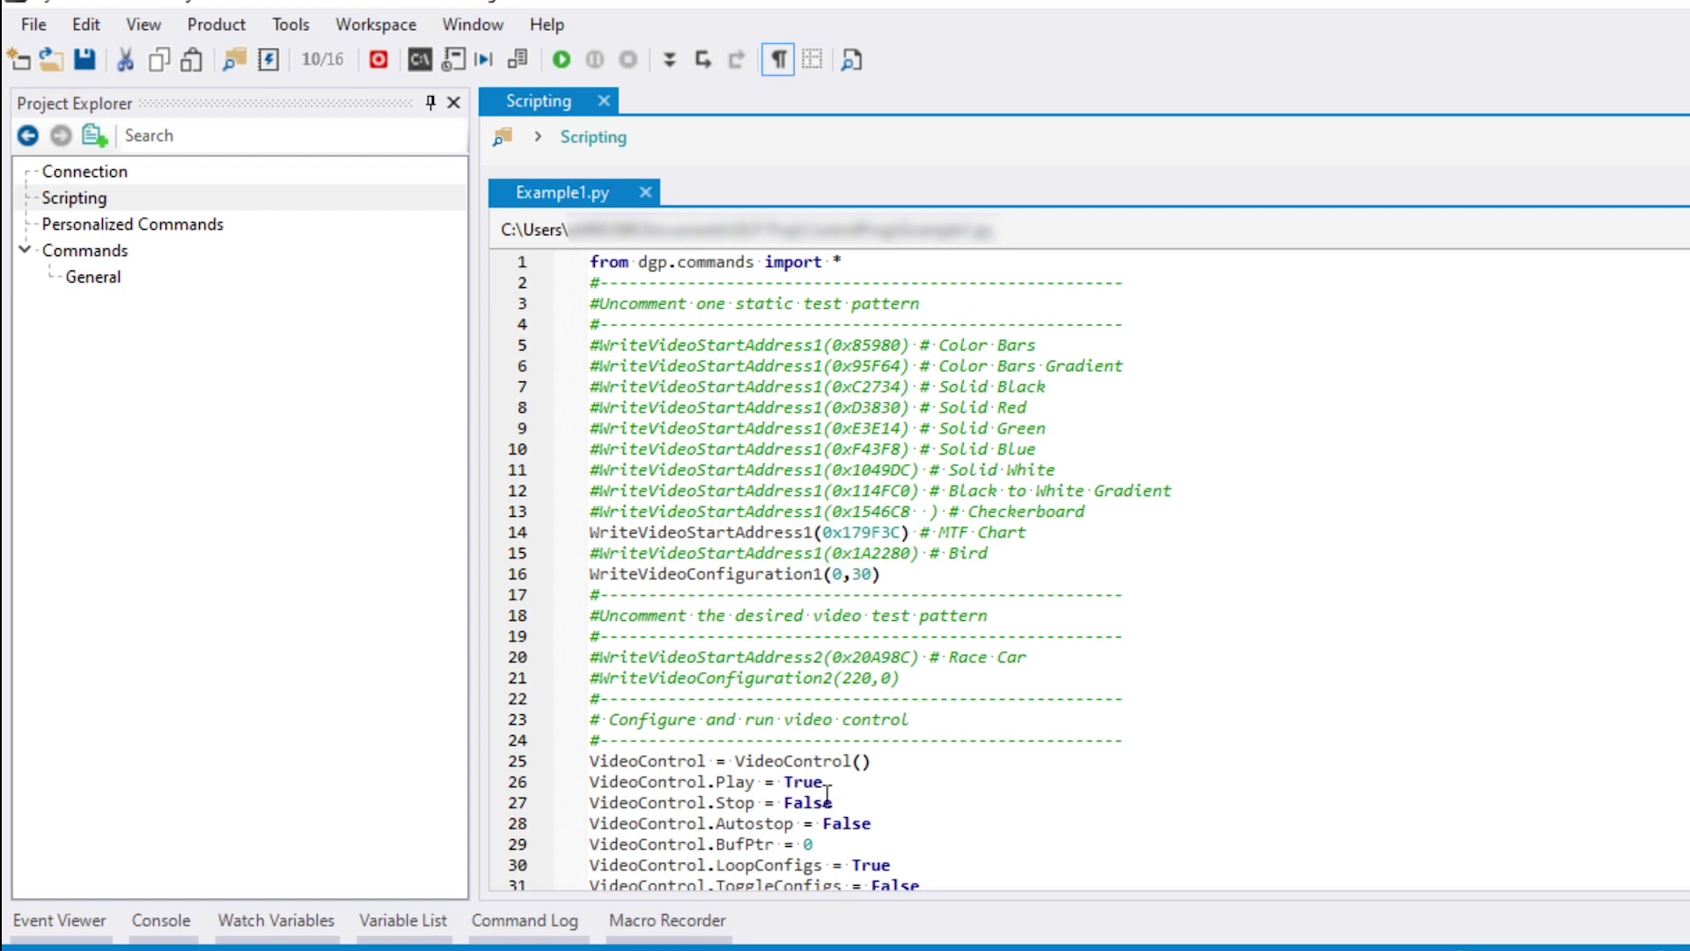
left_click(97, 281)
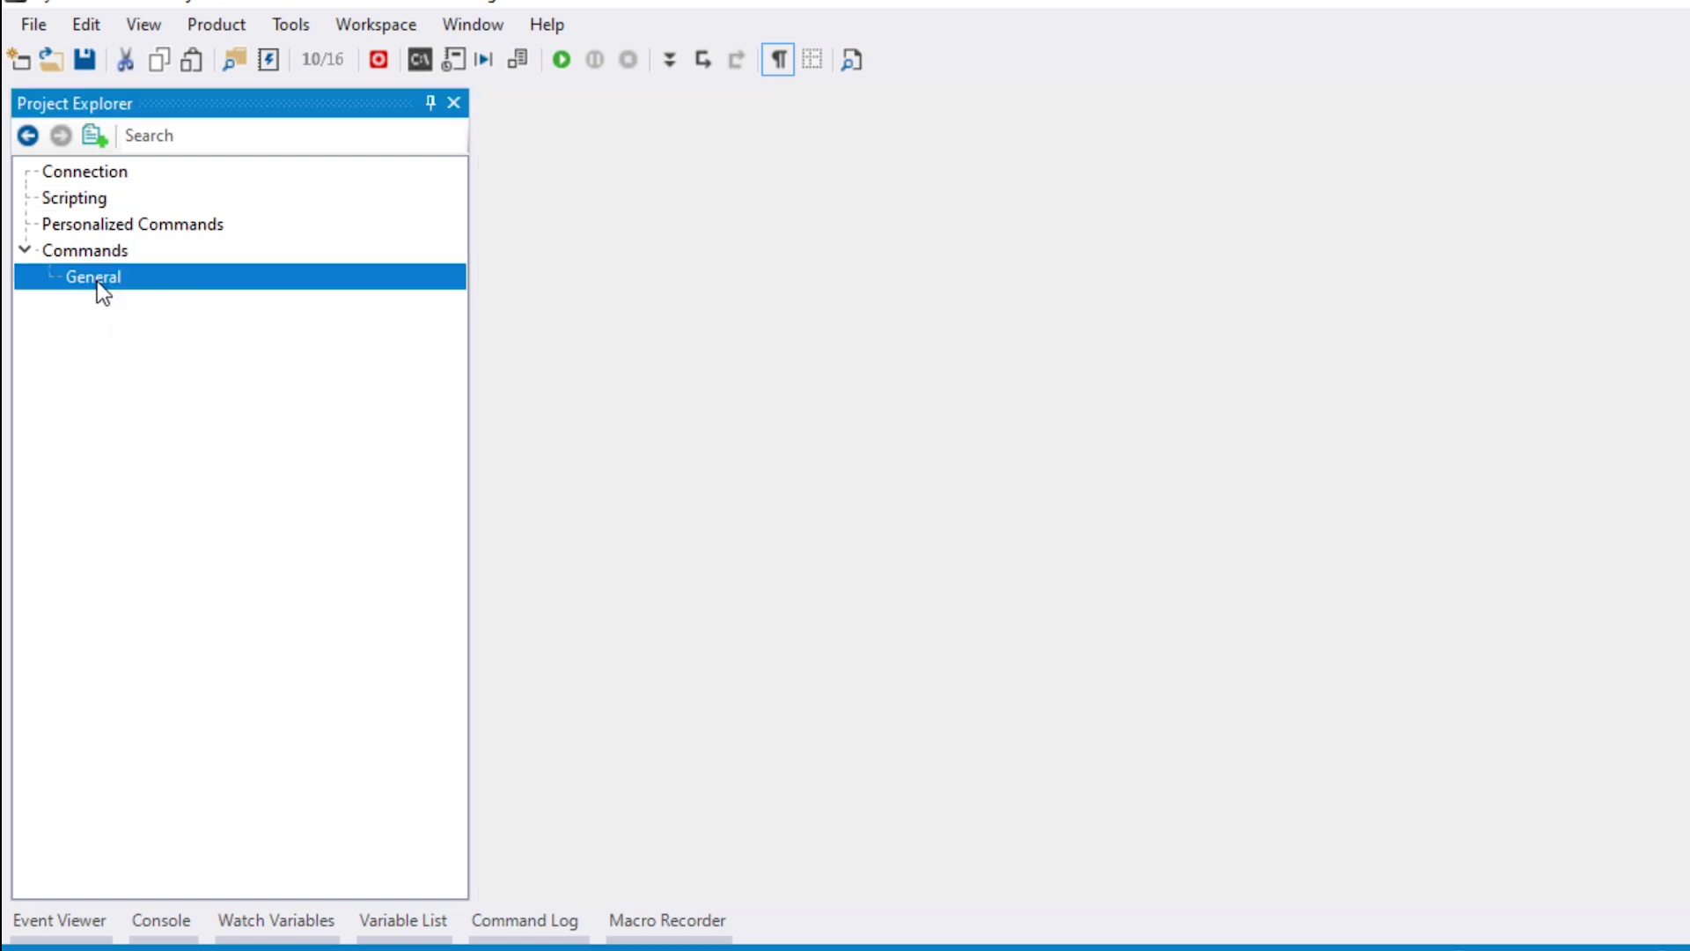
scroll(1061, 295, "down", 5)
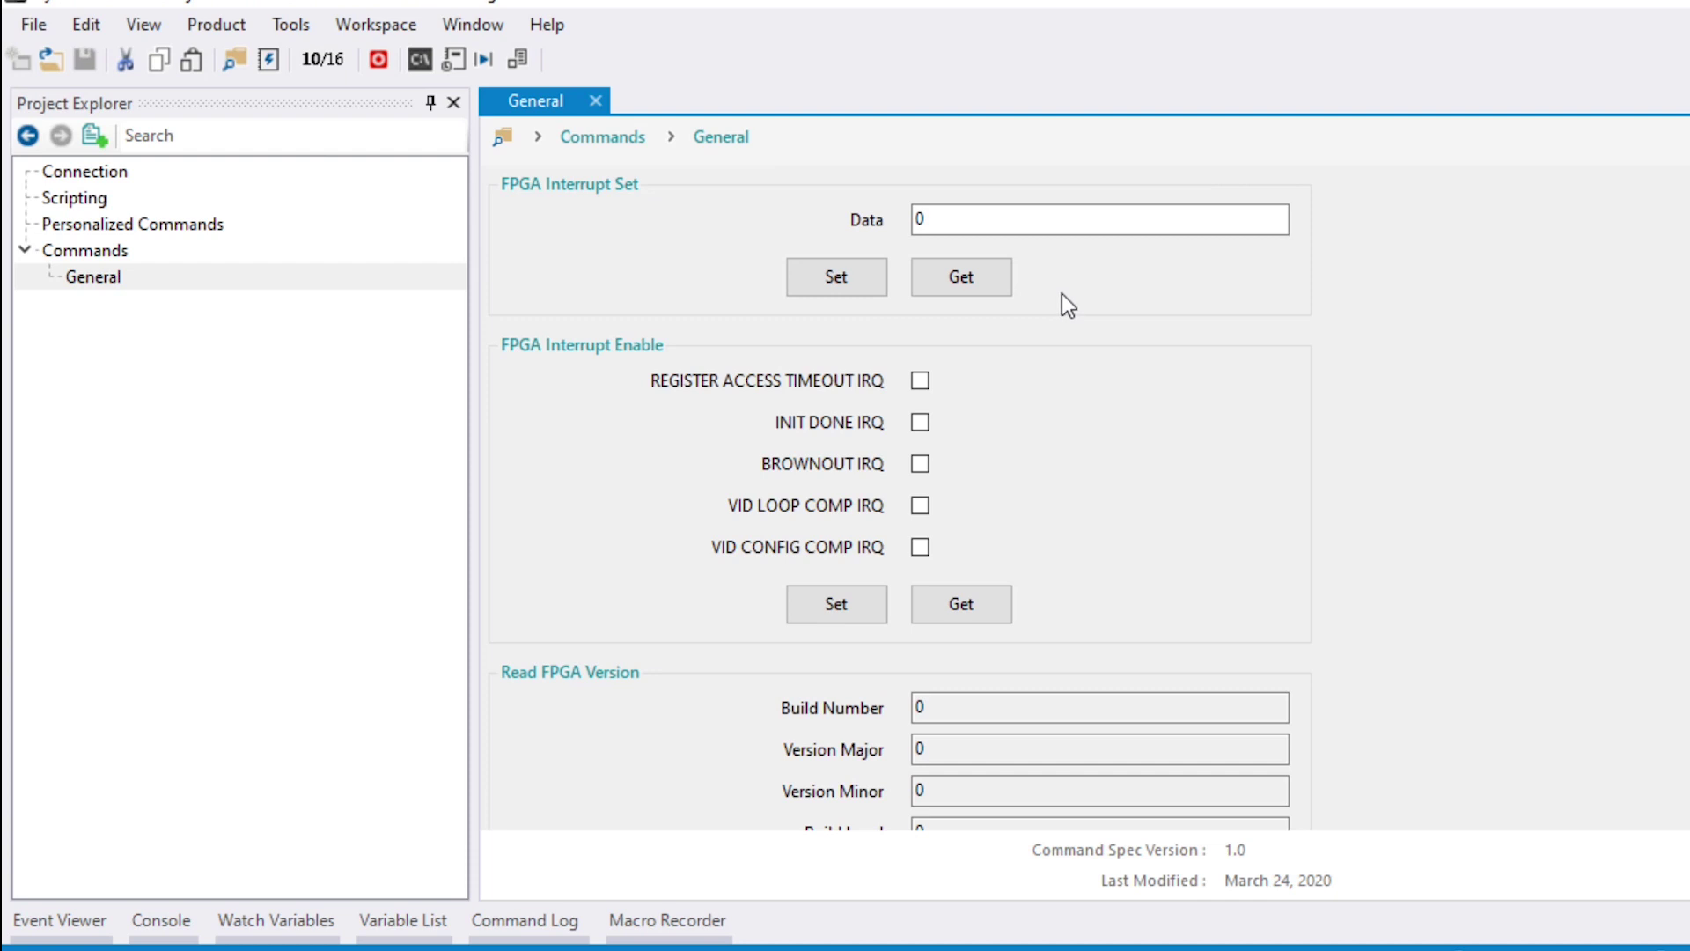
scroll(1062, 293, "down", 7)
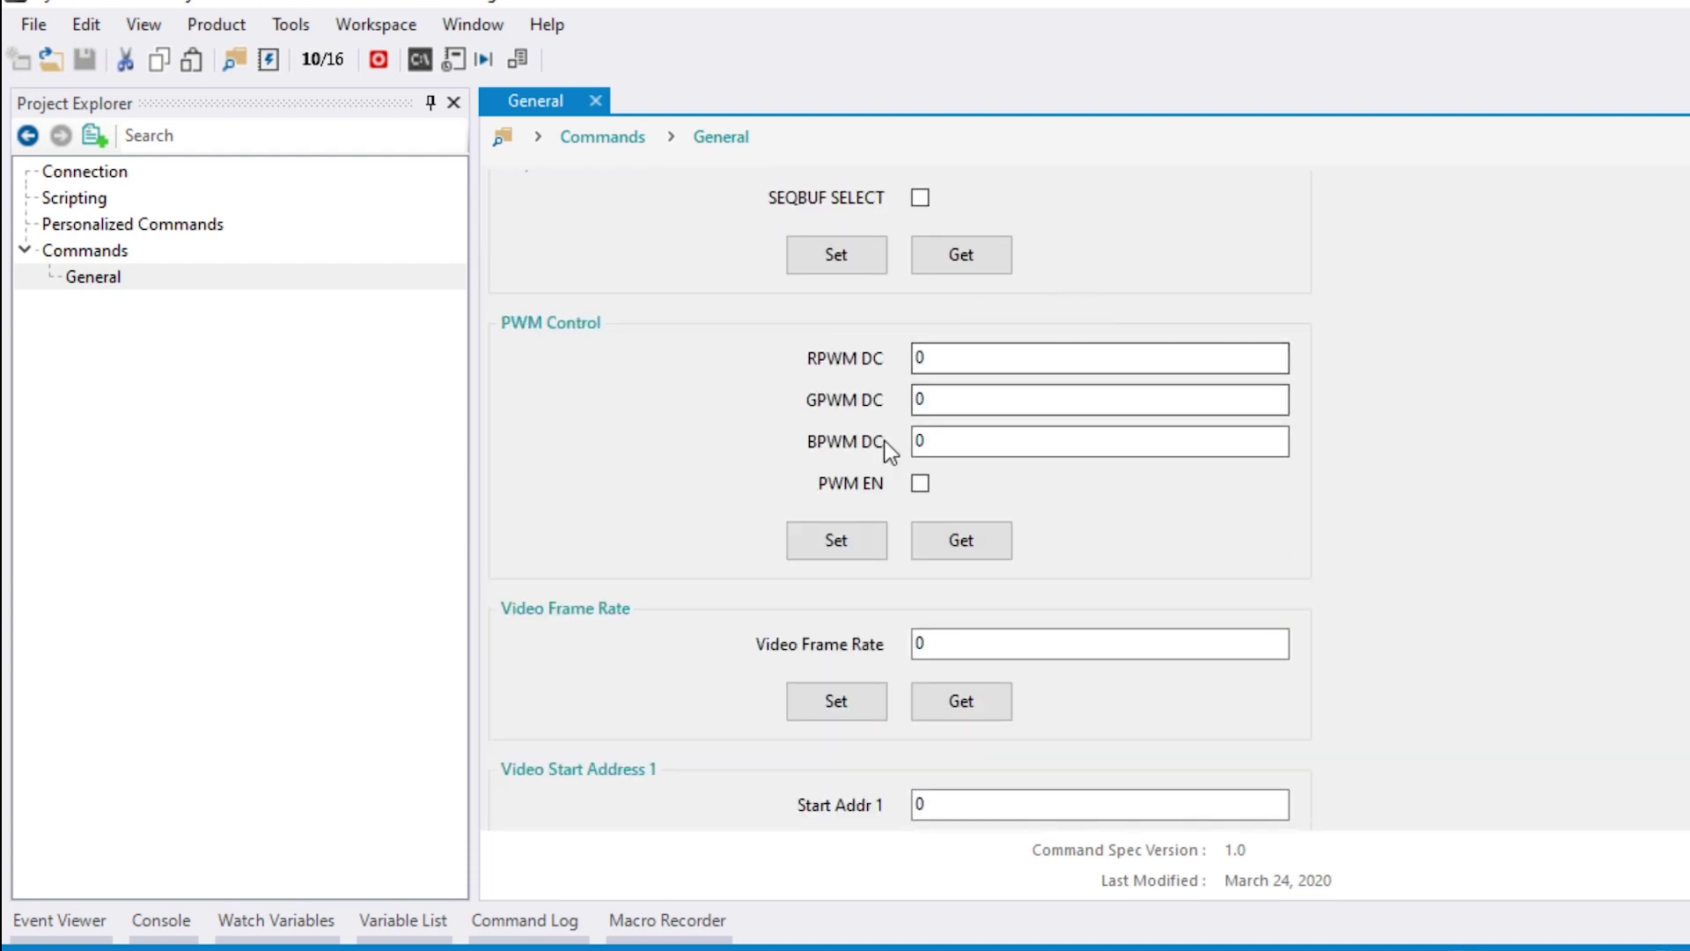
scroll(836, 472, "down", 6)
scroll(880, 462, "down", 4)
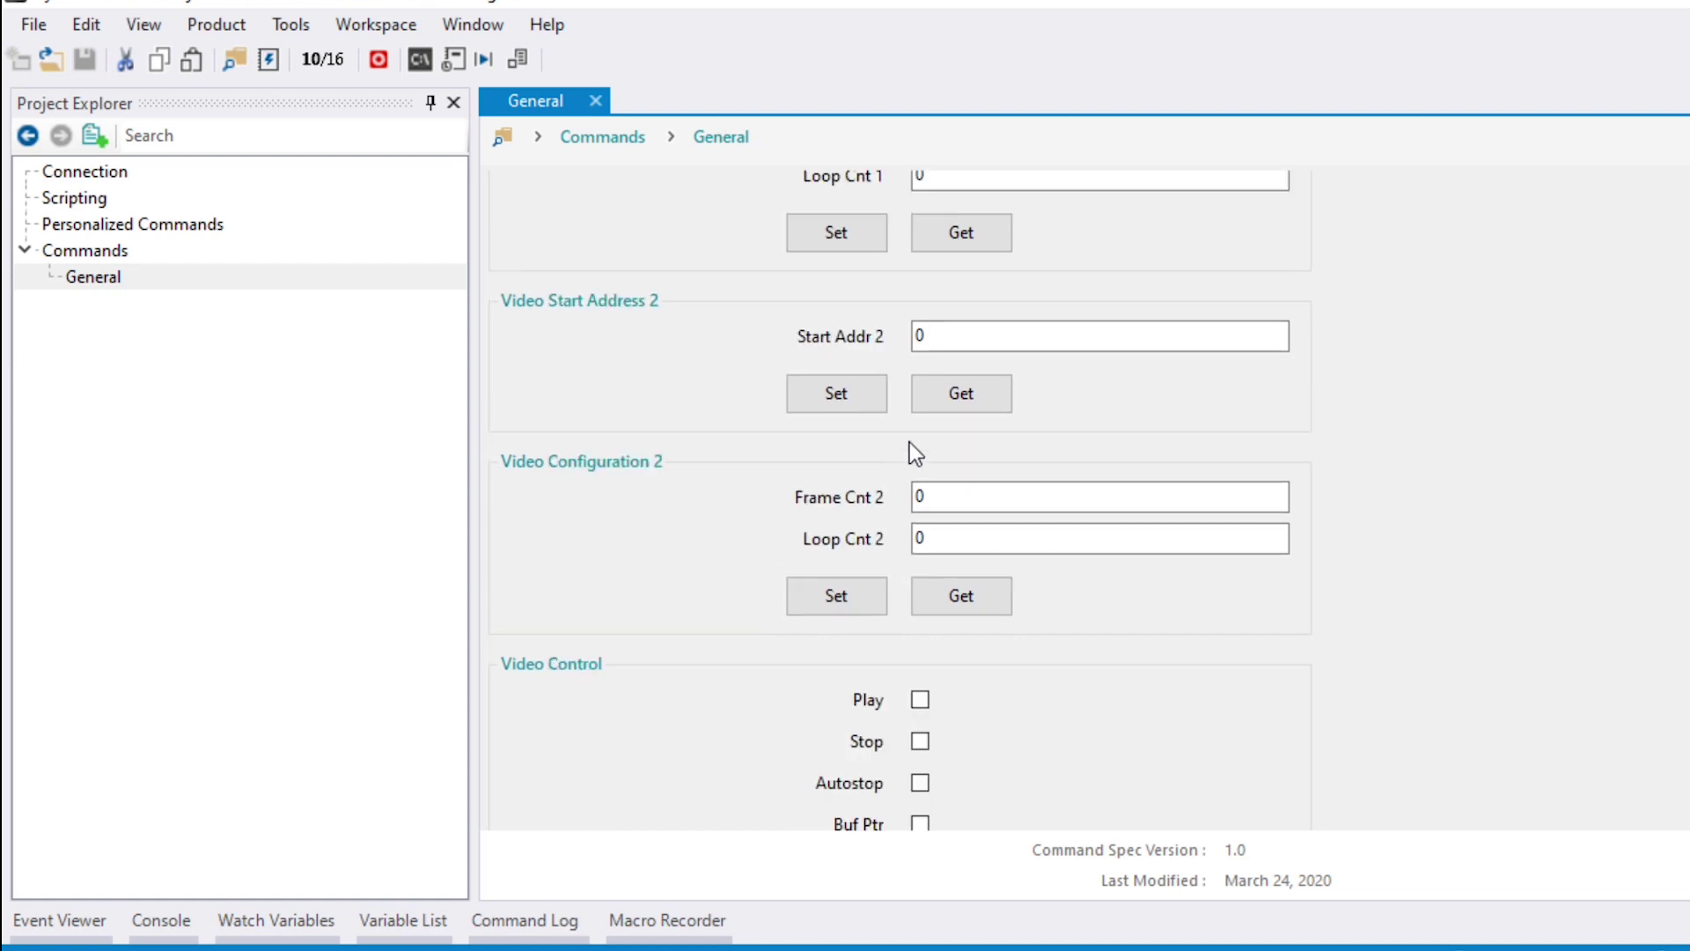
scroll(910, 444, "down", 9)
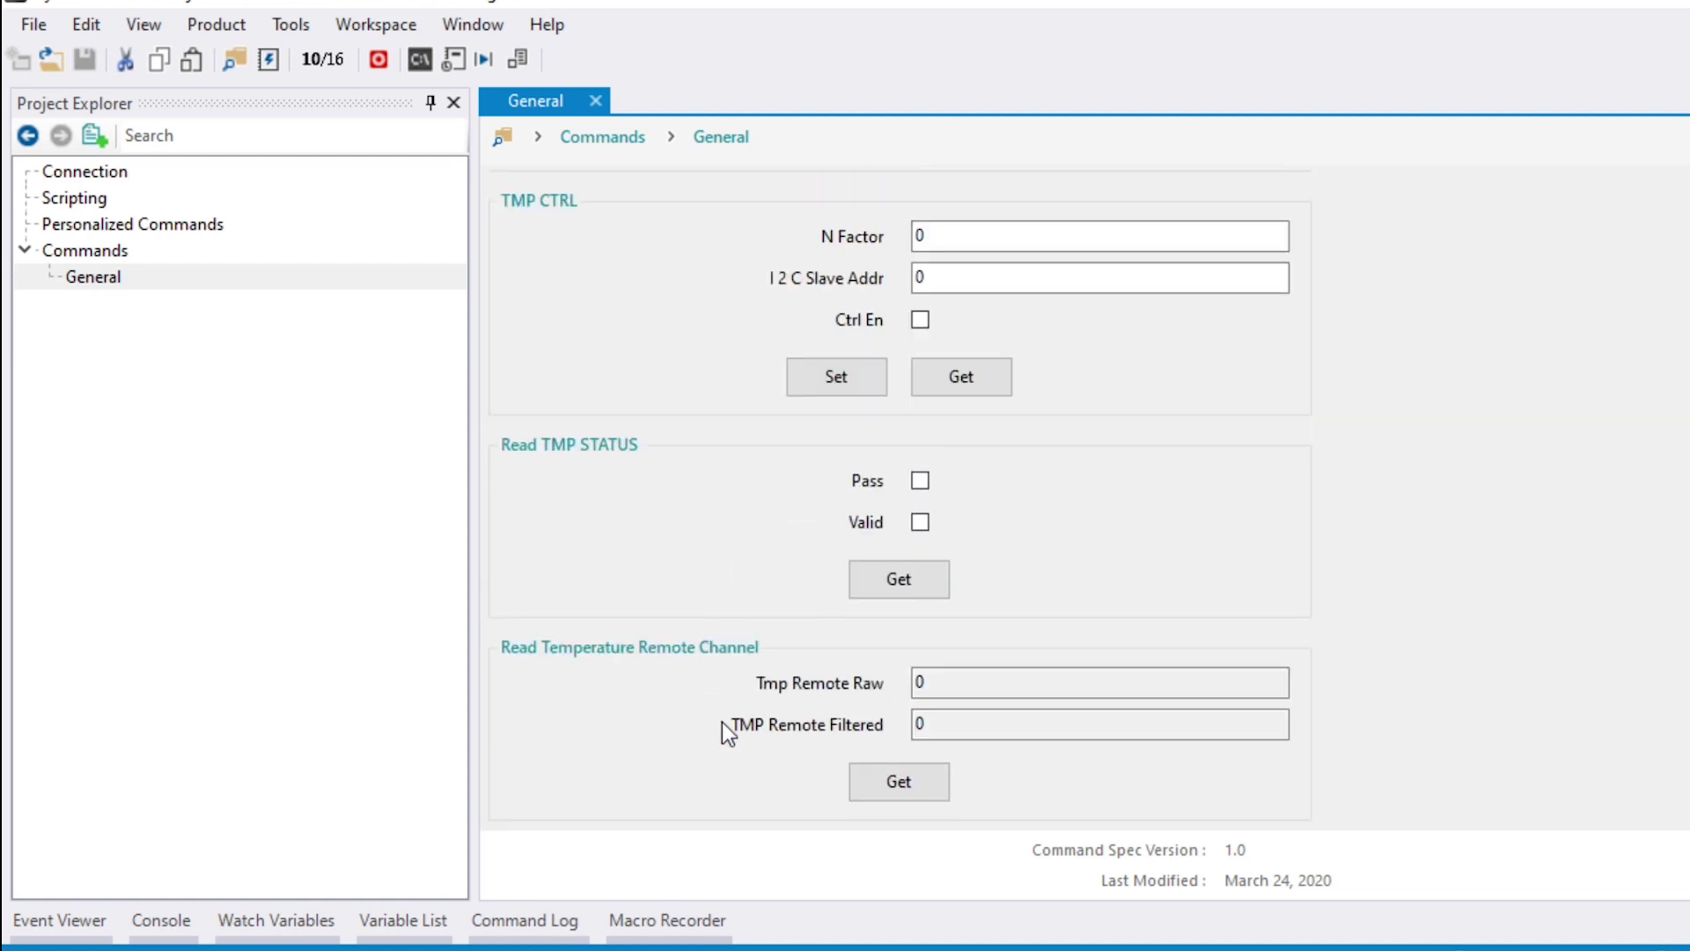
scroll(821, 631, "up", 5)
scroll(684, 572, "up", 10)
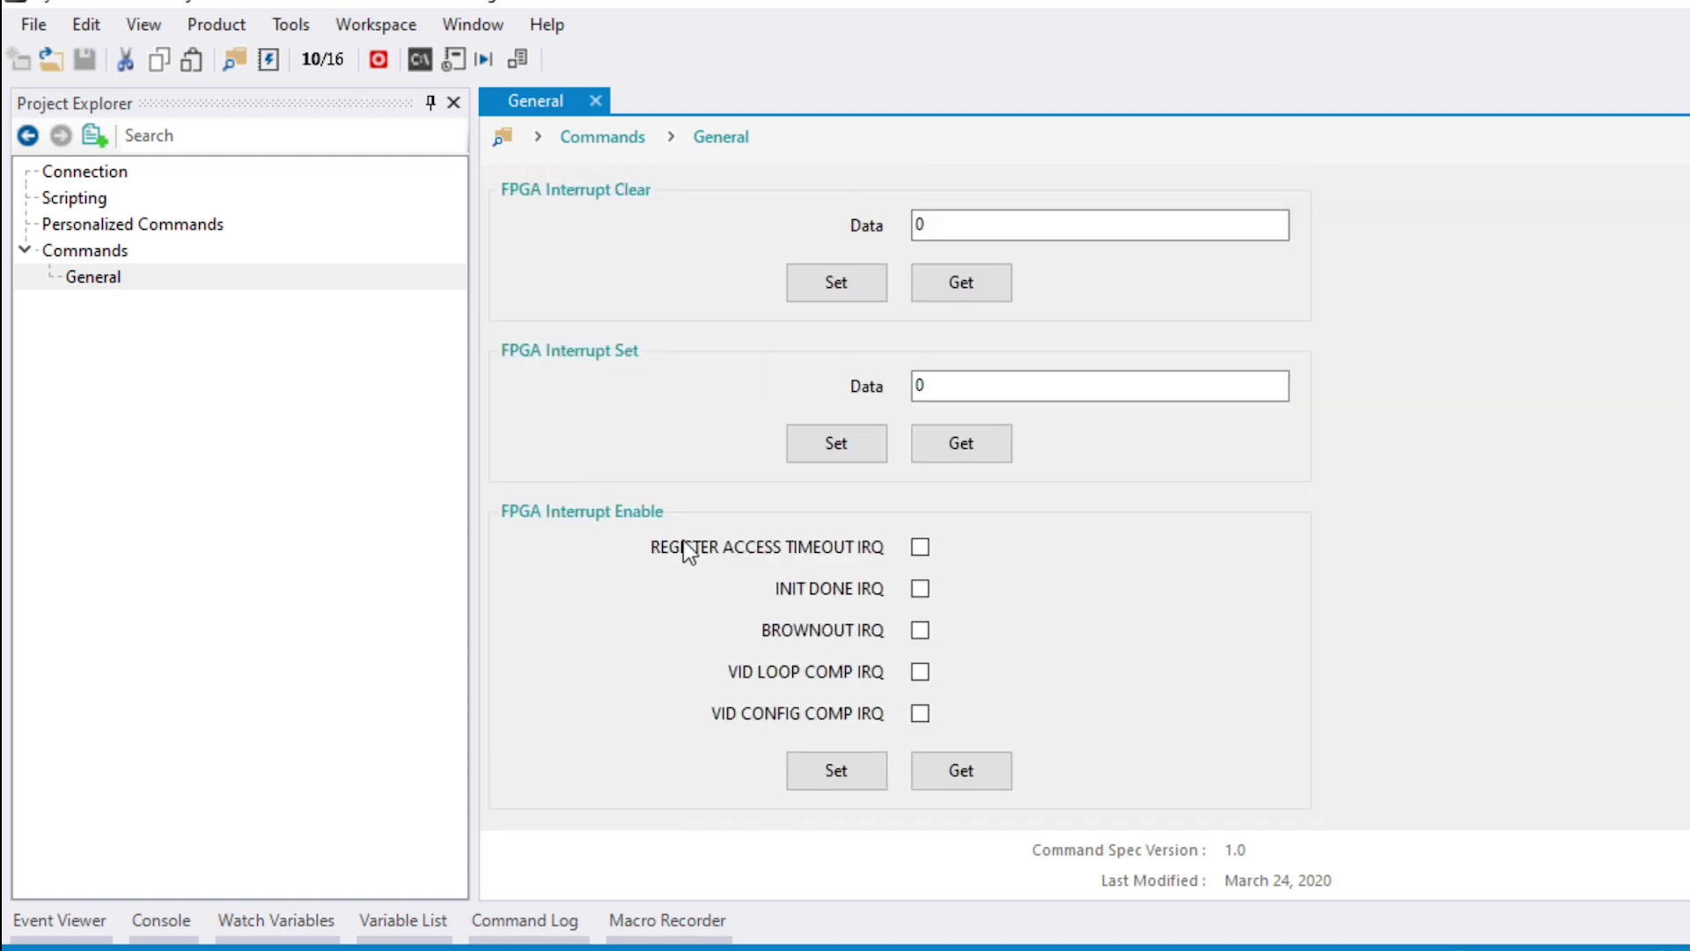
Step: In Example1.py, set the MTF Chart video start address to 0x179F34 and run the script
left_click(82, 201)
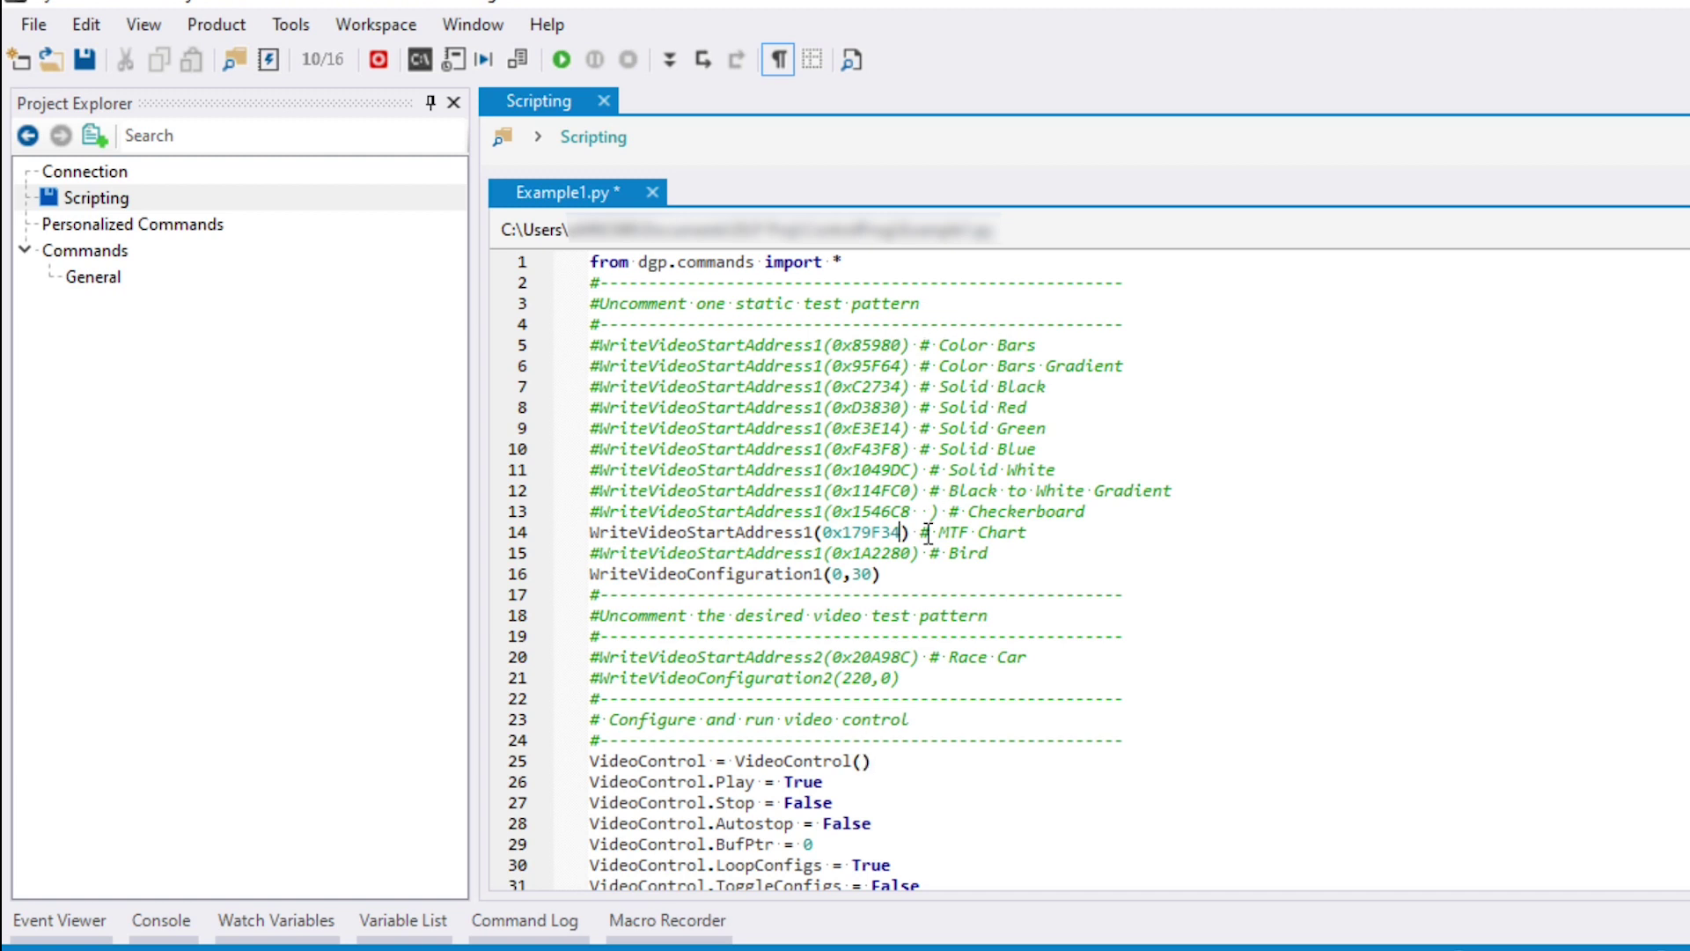
scroll(928, 533, "down", 1)
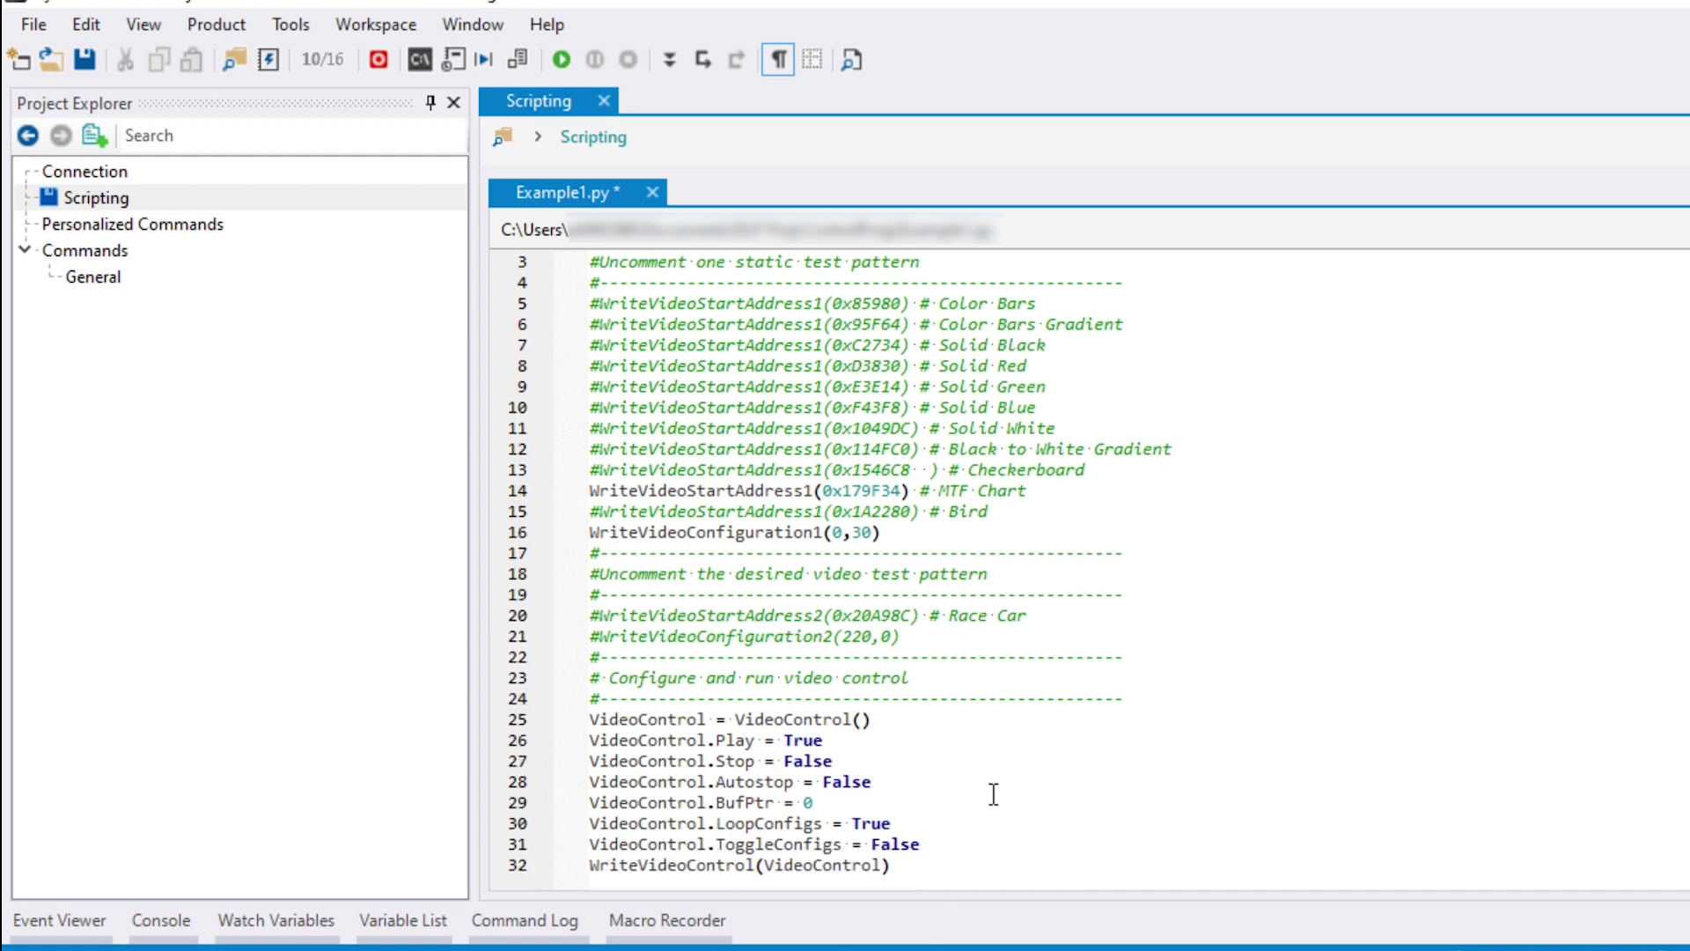
scroll(1001, 542, "up", 1)
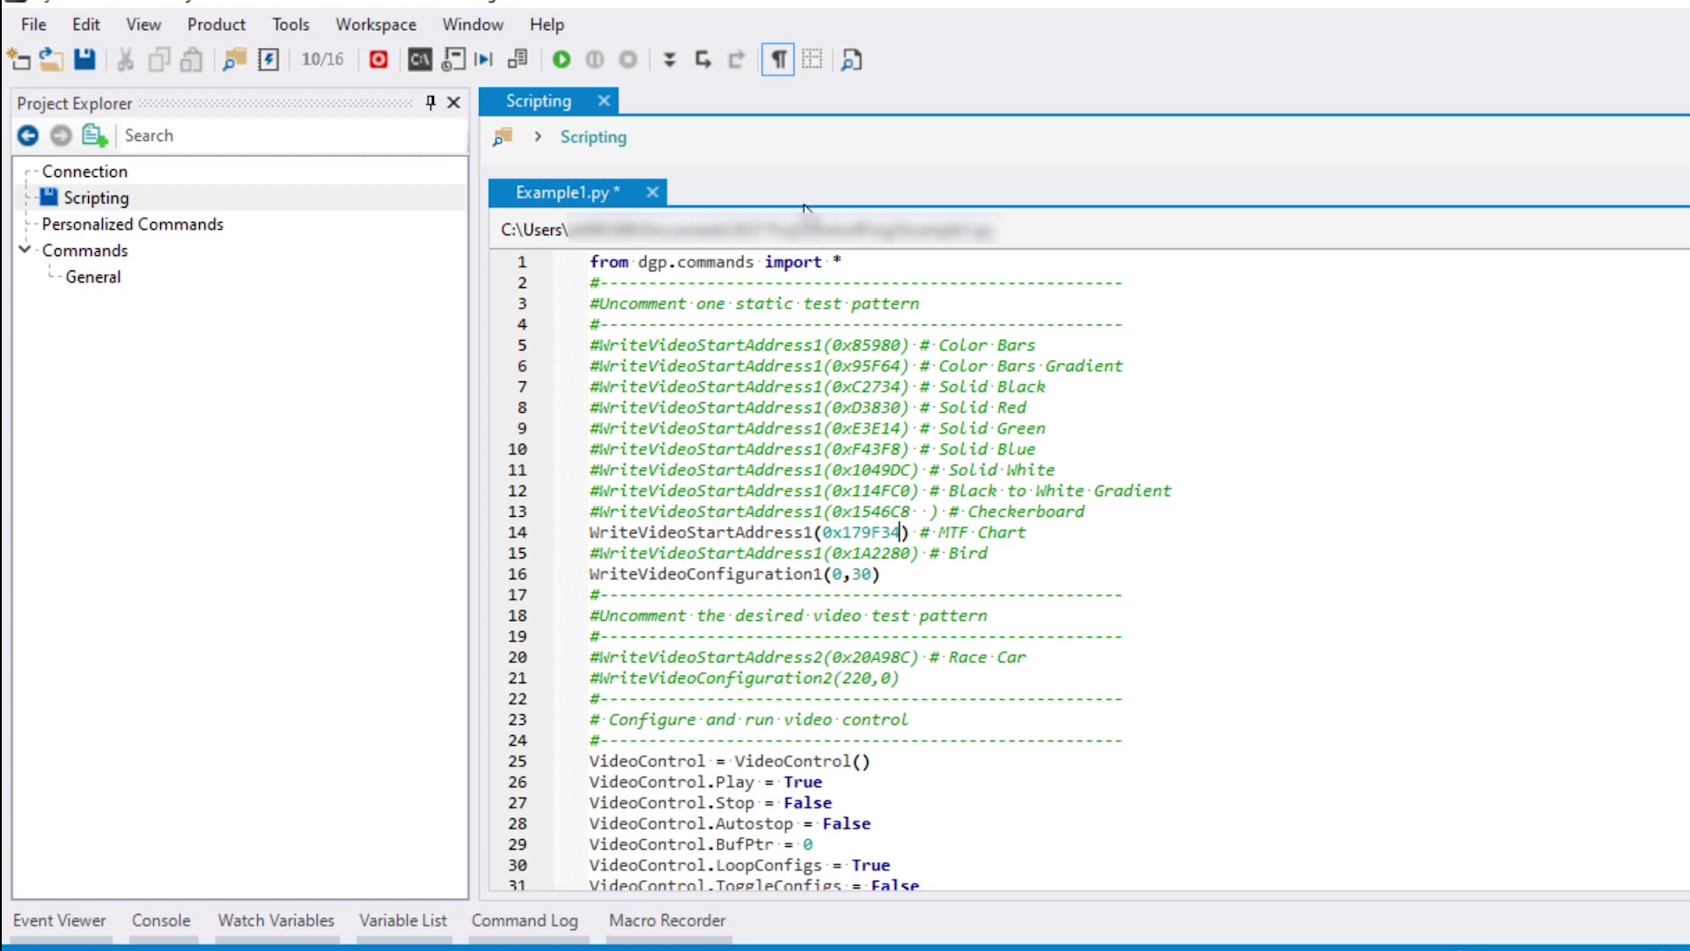
left_click_drag(590, 532, 922, 551)
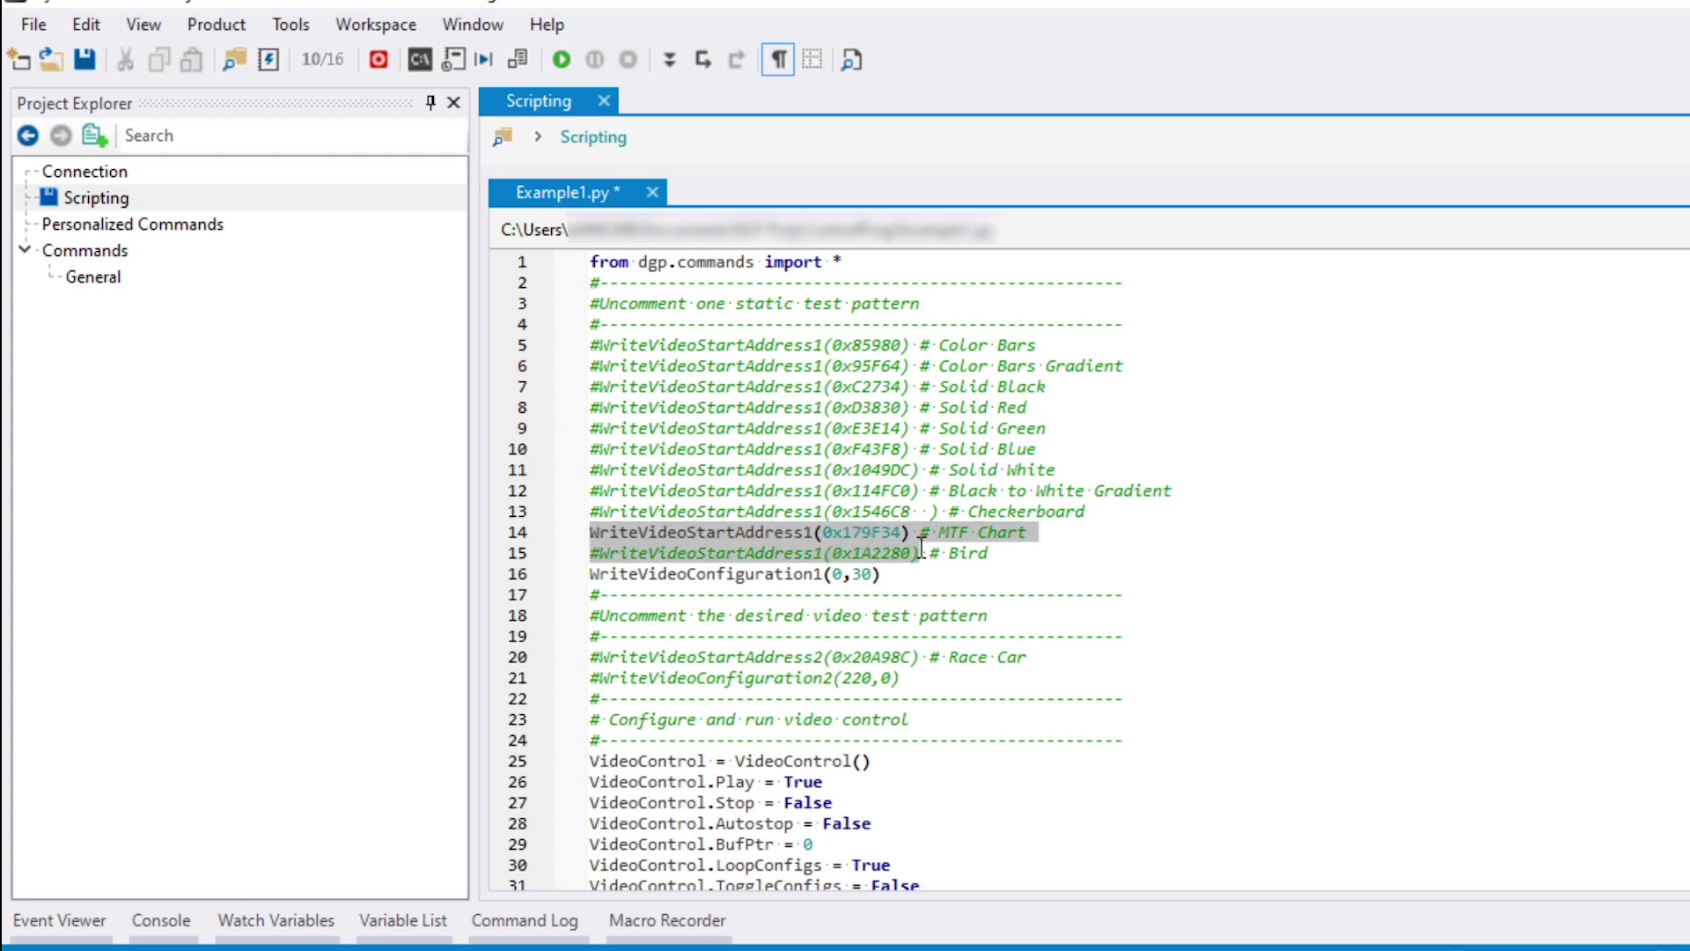
left_click(1151, 512)
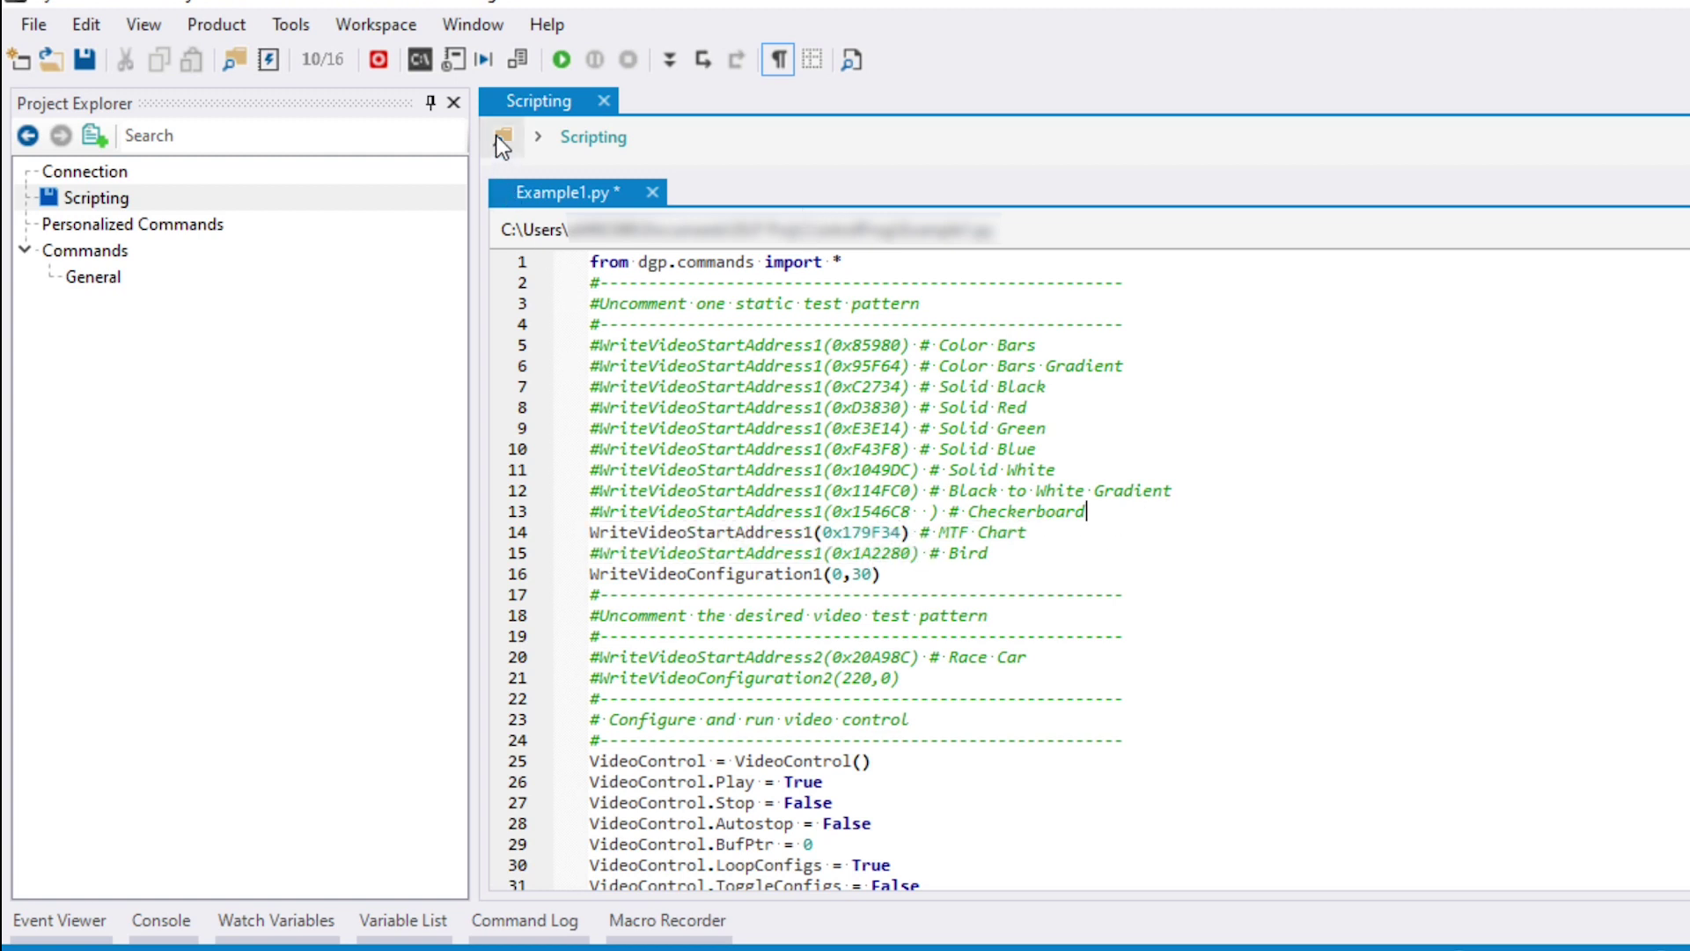
left_click(562, 60)
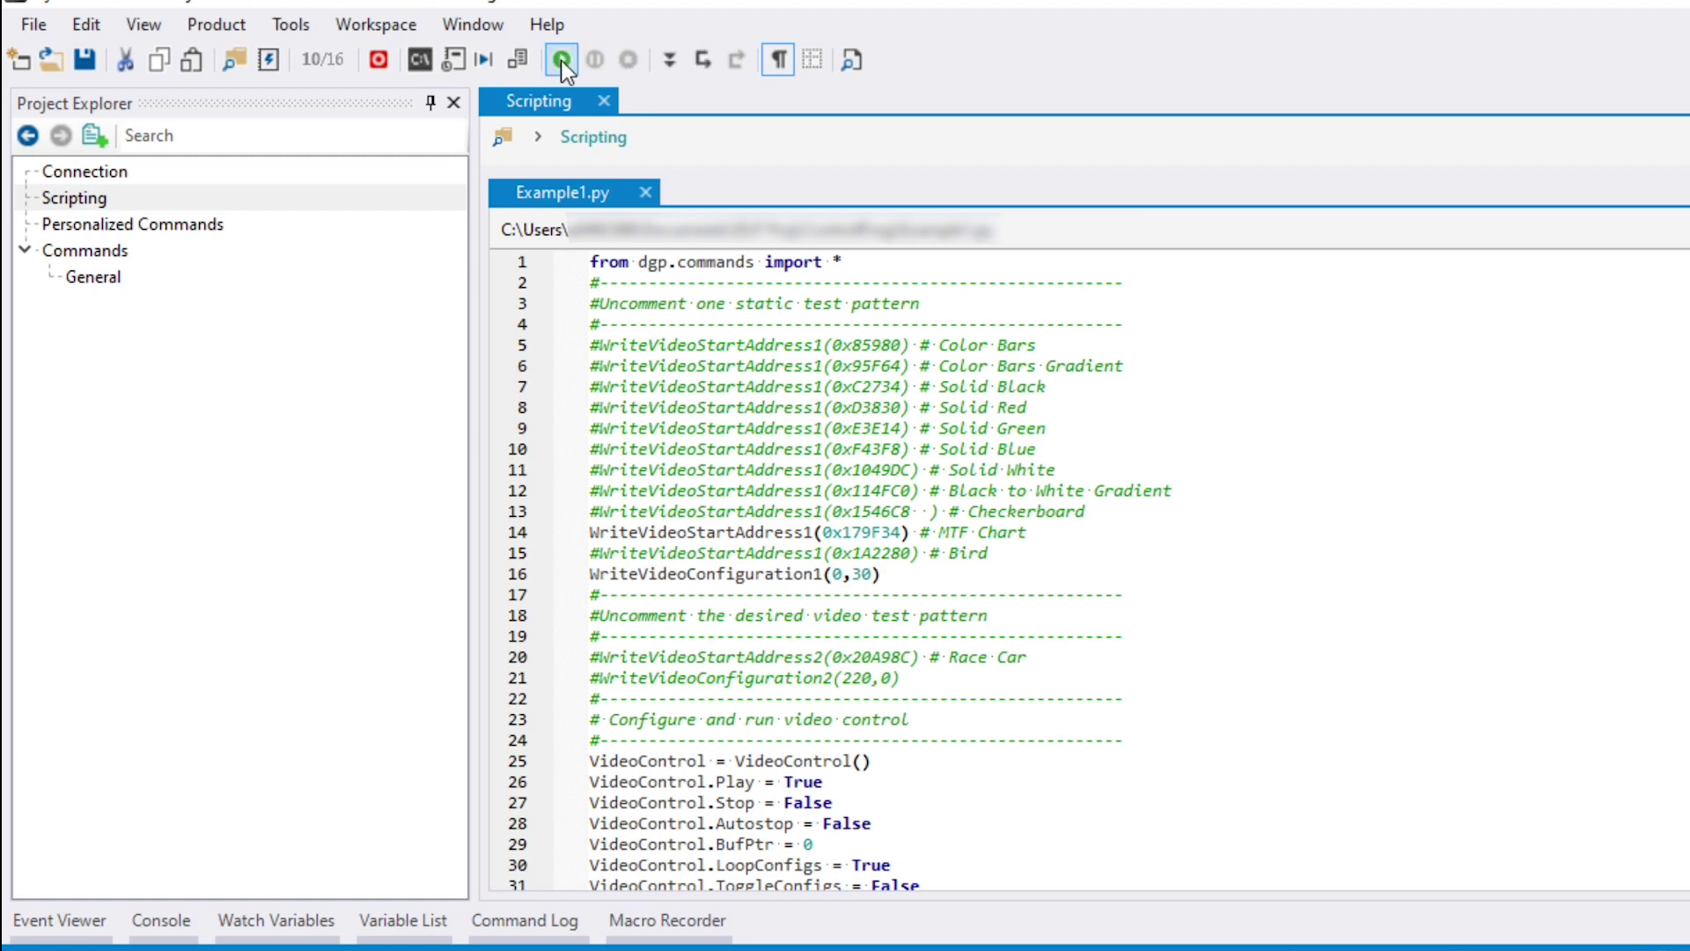